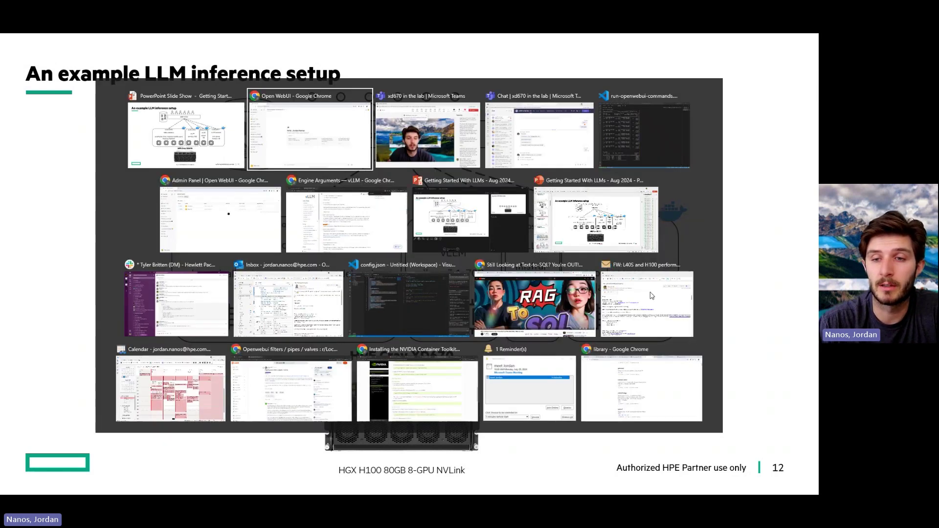
key(alt+Tab)
key(alt+Tab)
key(alt+Tab)
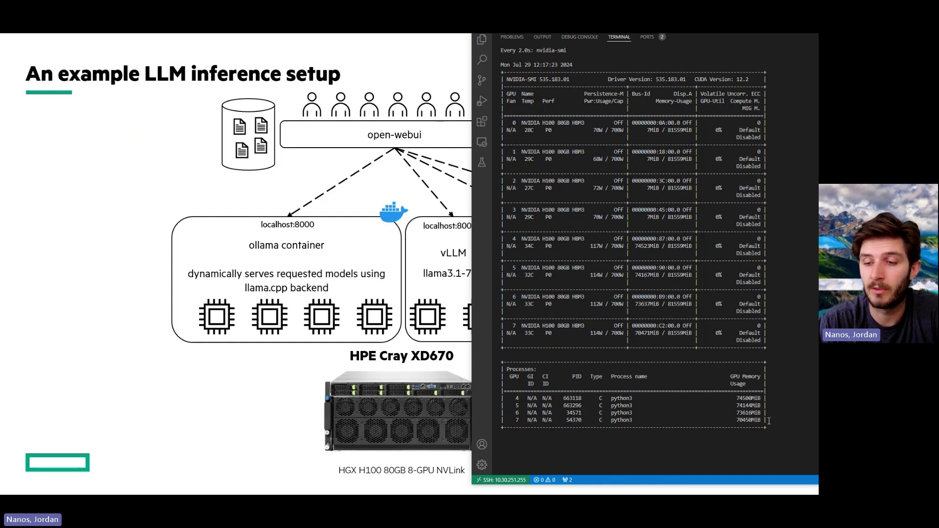
- Highlight the python3 rows for GPUs 4–7 and GPU 3's 7MiB in nvidia-smi, then return to Open WebUI
drag(762, 419, 505, 398)
click(526, 398)
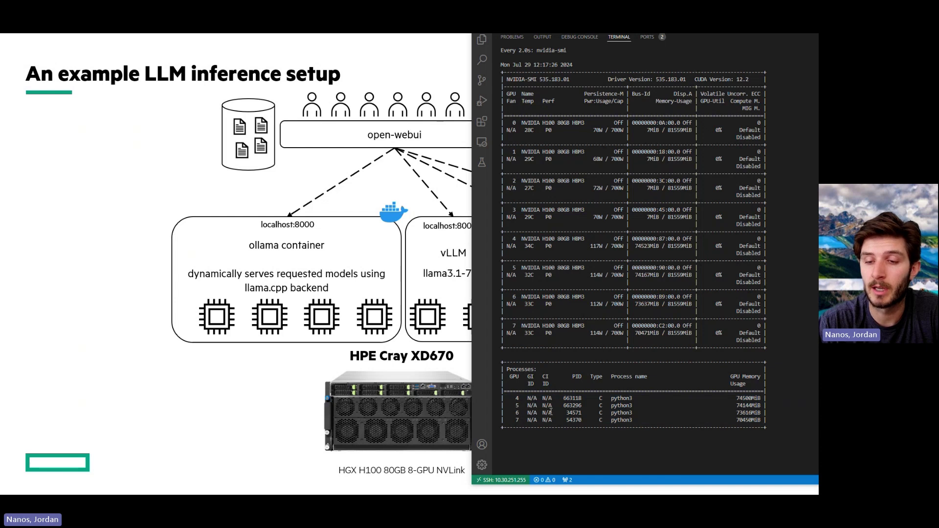
drag(514, 420, 769, 419)
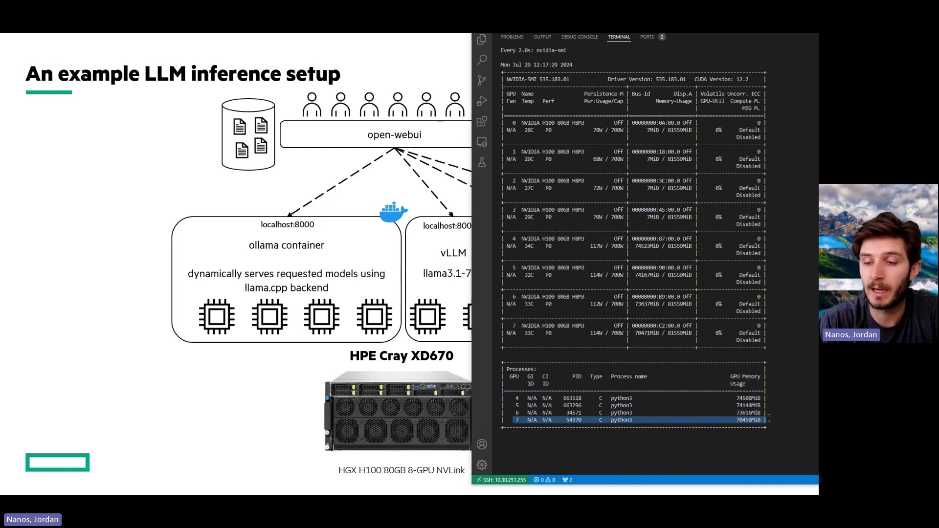
triple_click(533, 414)
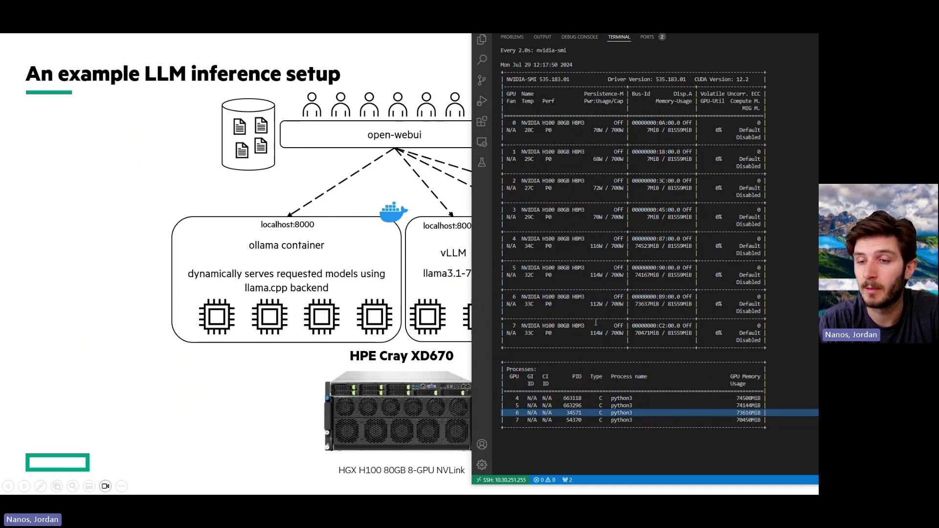
double_click(651, 216)
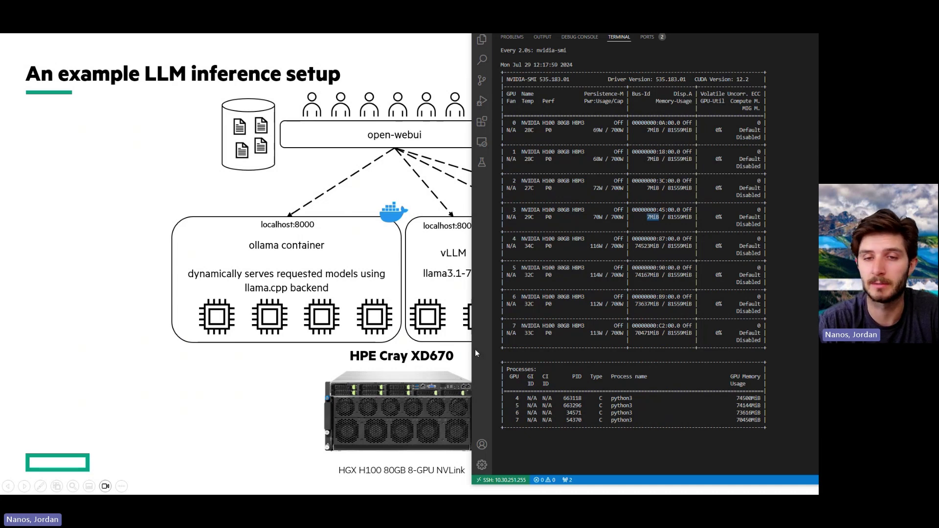
key(alt+Tab)
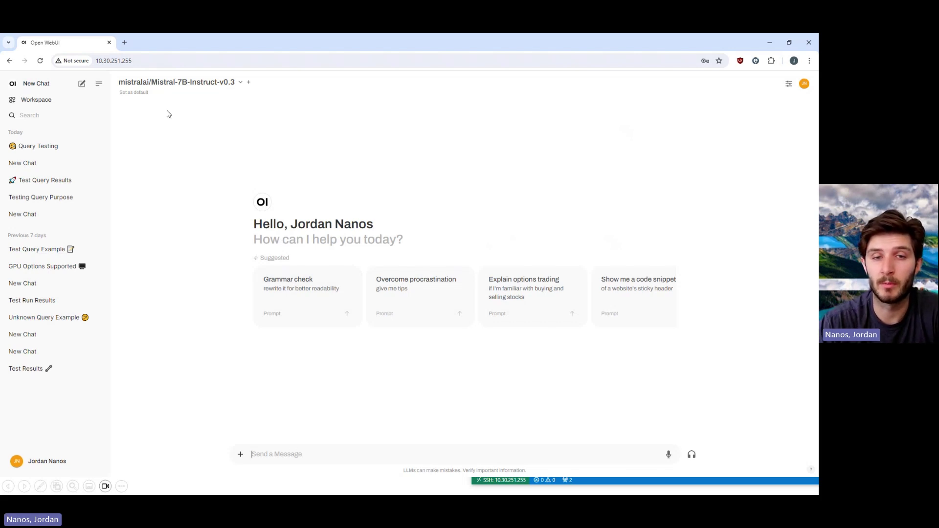
- Send 'hello, how are you?' to Mistral-7B, then ask Meta-Llama-3.1-8B-Instruct 'how are you?'
text(hello, how are you?)
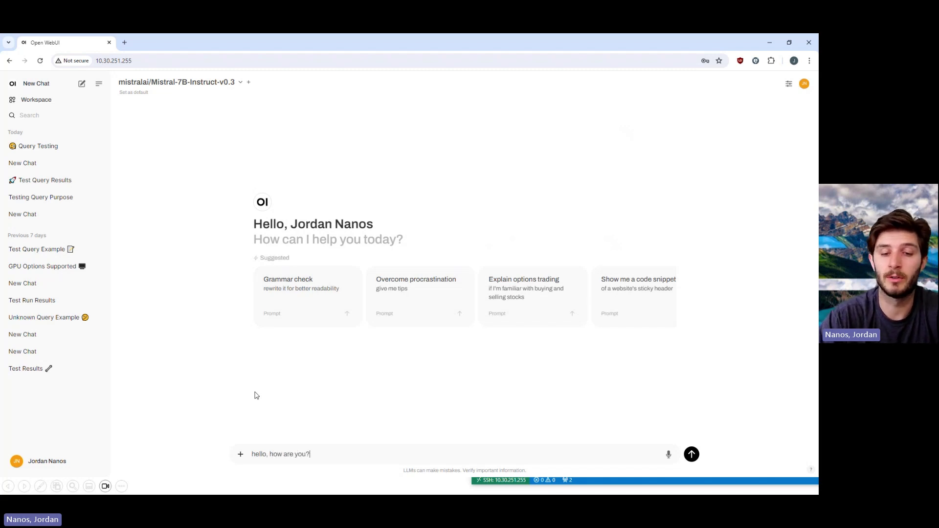
key(Return)
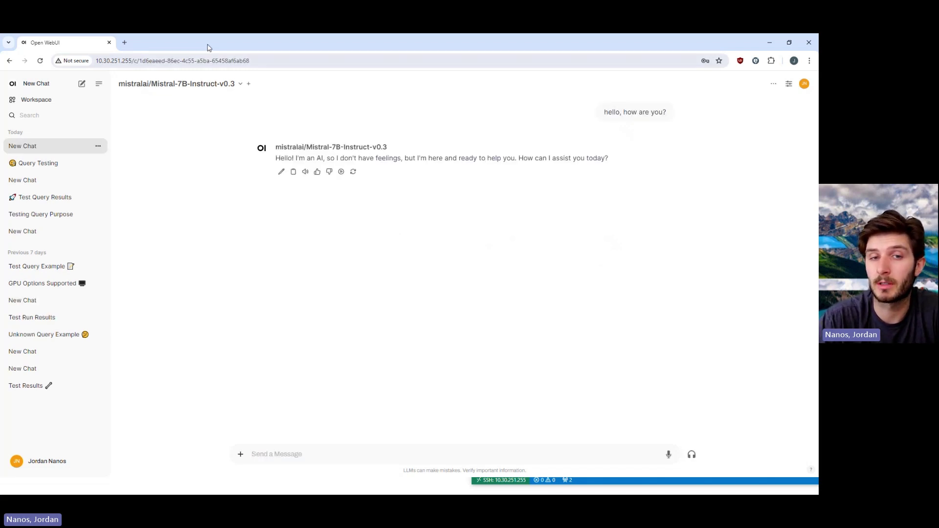
click(176, 90)
scroll(186, 157, down, 2)
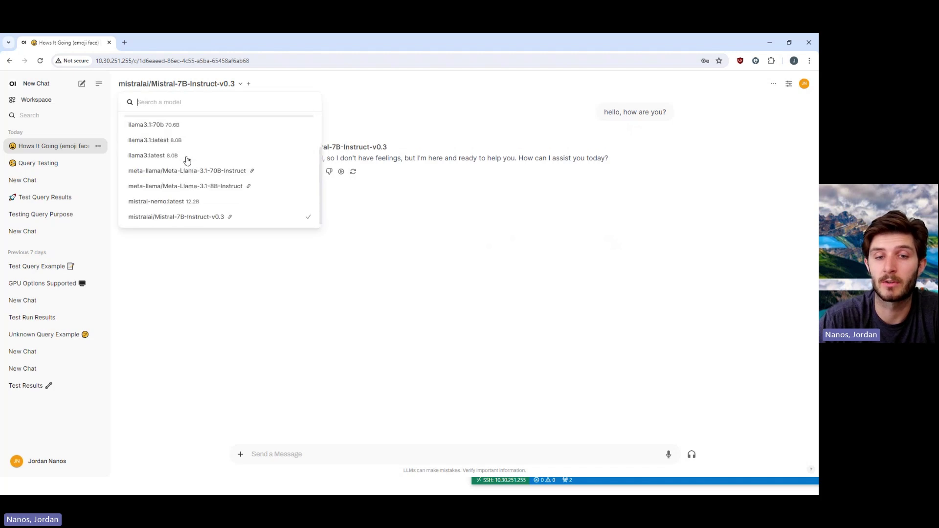
click(204, 190)
text(how are you?)
key(Return)
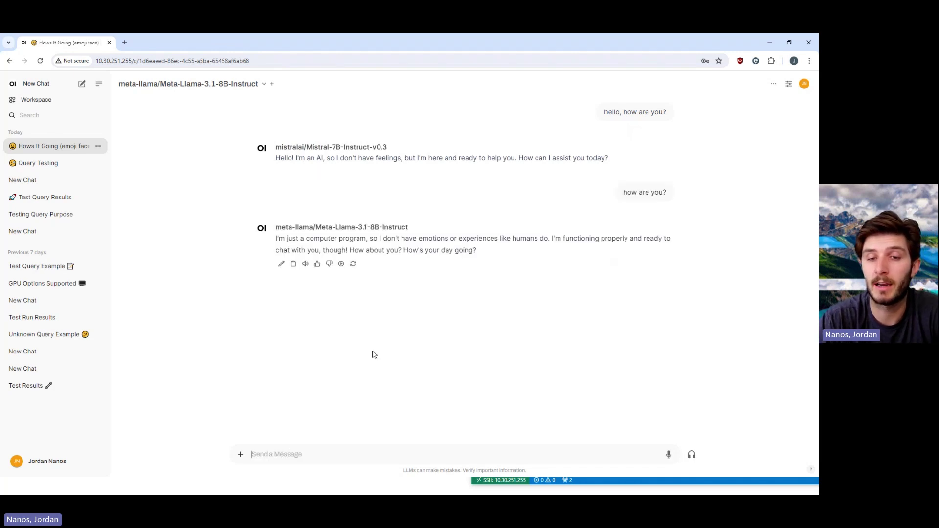
- Ask Meta-Llama-3.1-70B-Instruct 'good morning?' and point out the 70B and 7B model names
click(224, 84)
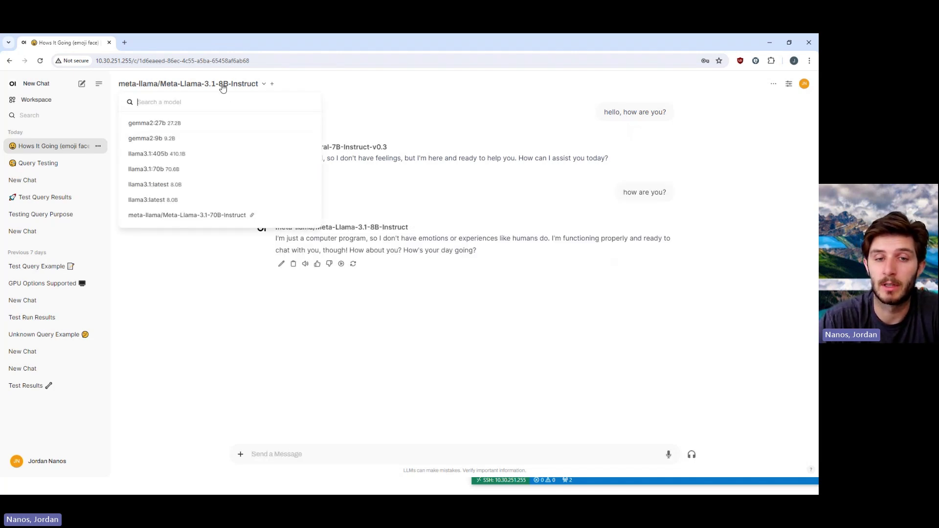
scroll(186, 187, down, 2)
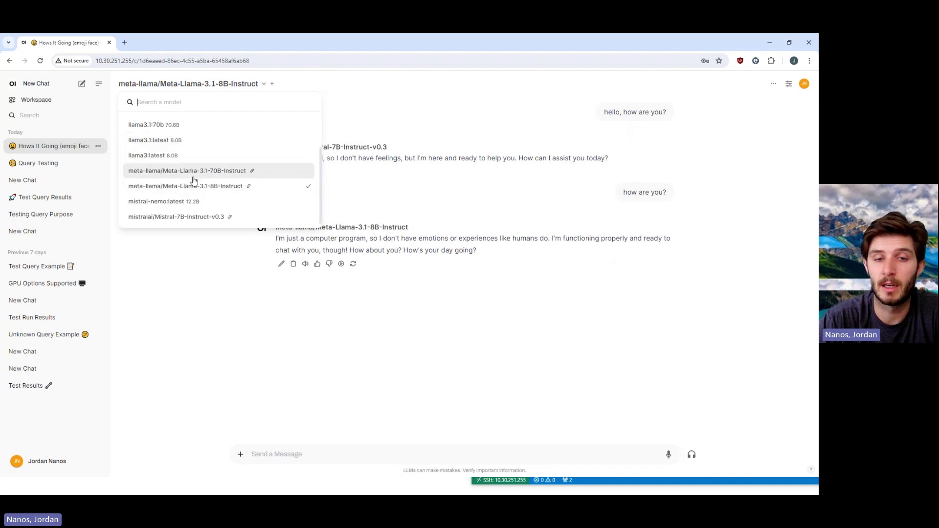
click(194, 172)
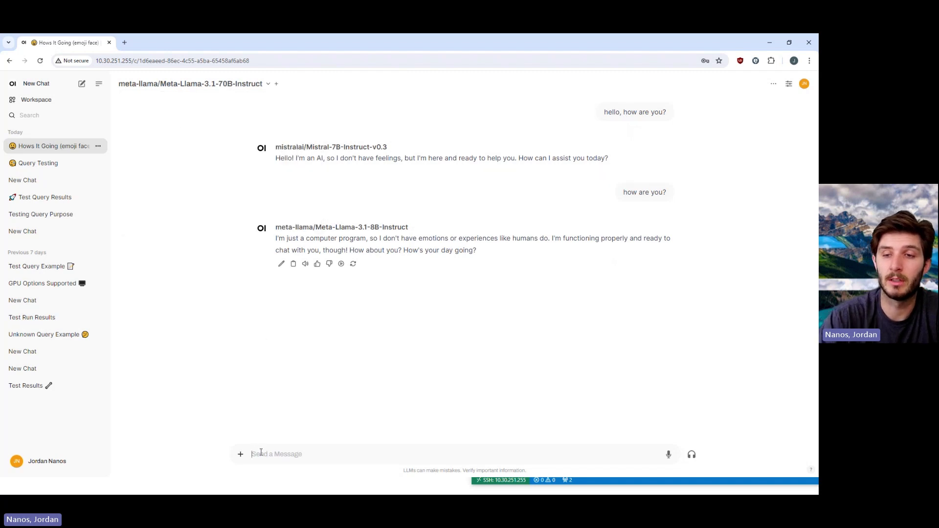
text(good morn)
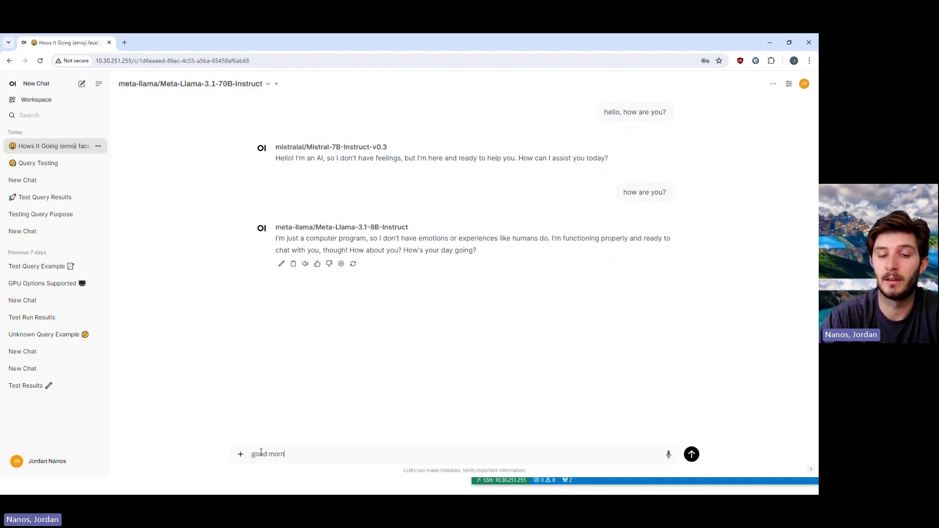
text(ing?)
key(Return)
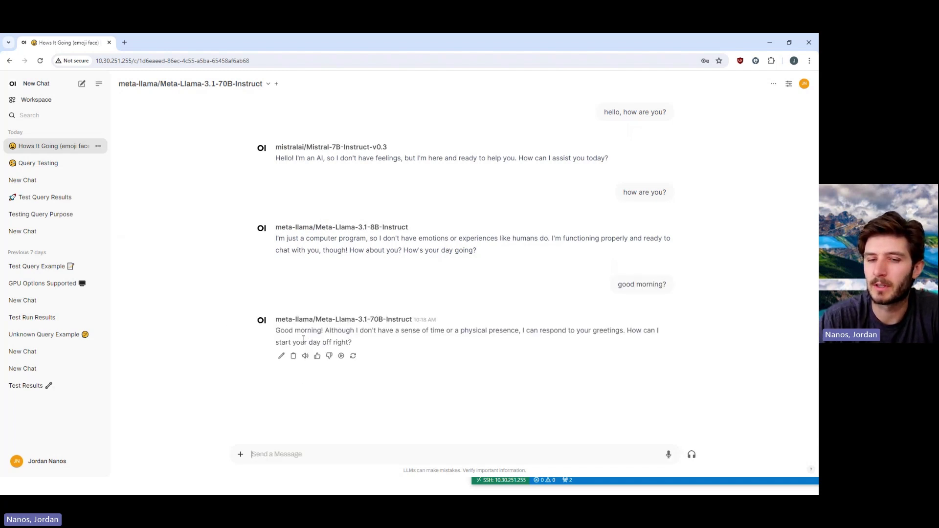
double_click(377, 319)
click(328, 339)
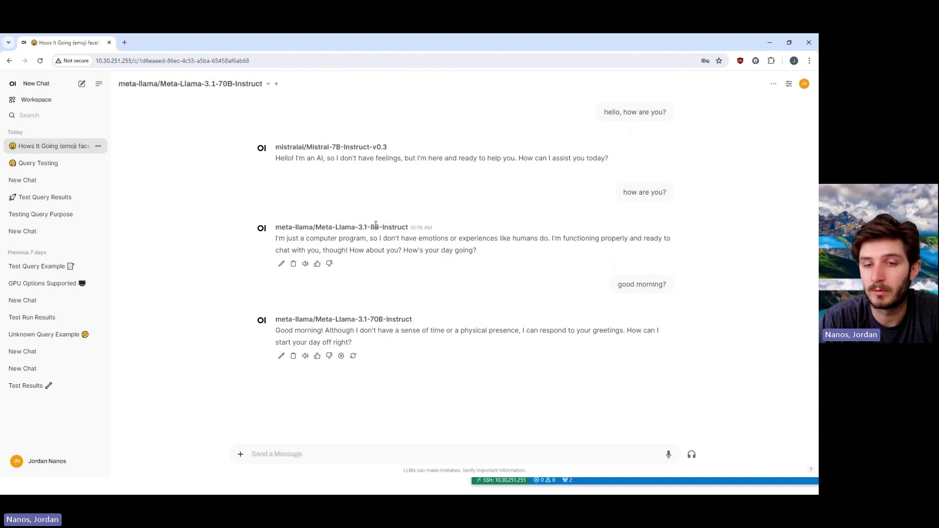
double_click(335, 147)
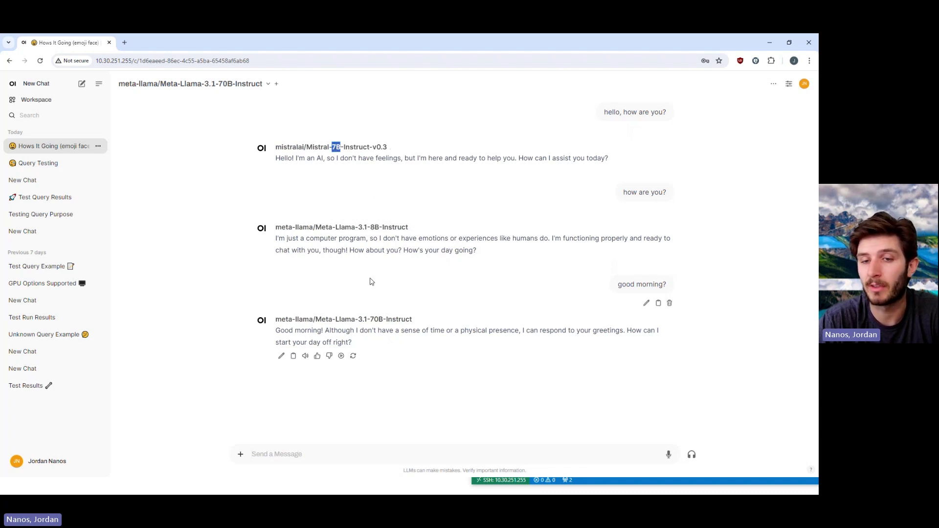
click(308, 453)
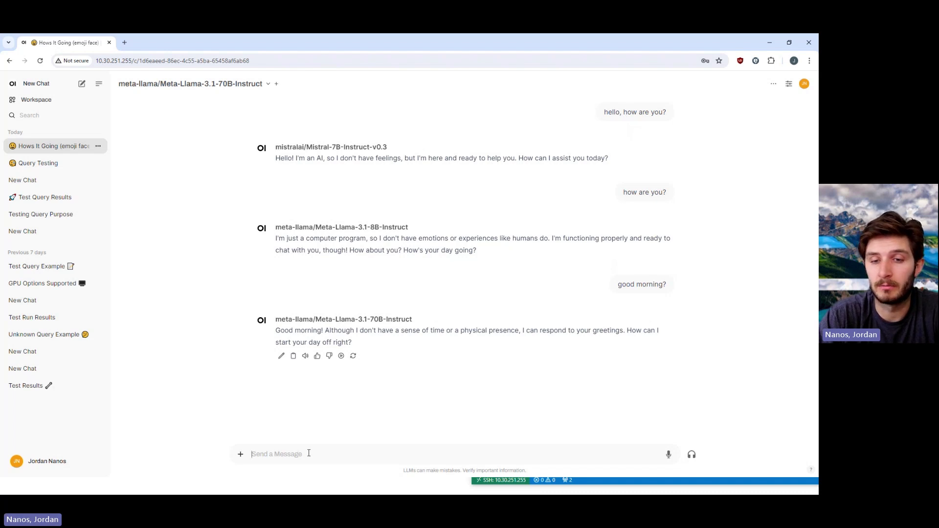
- Ask the 70B model to design a launch slogan for the top secret HPE DL384 Gen12 server
text(h)
key(BackSpace)
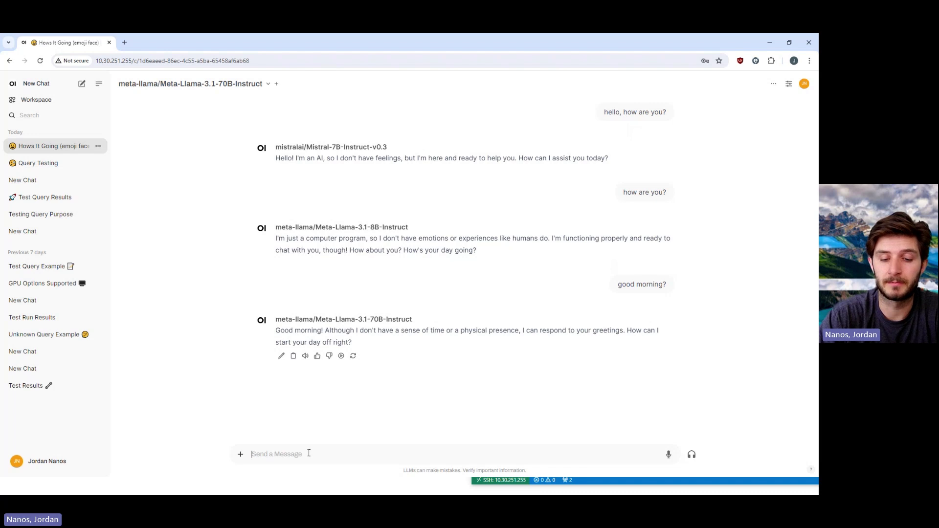
text(please hel)
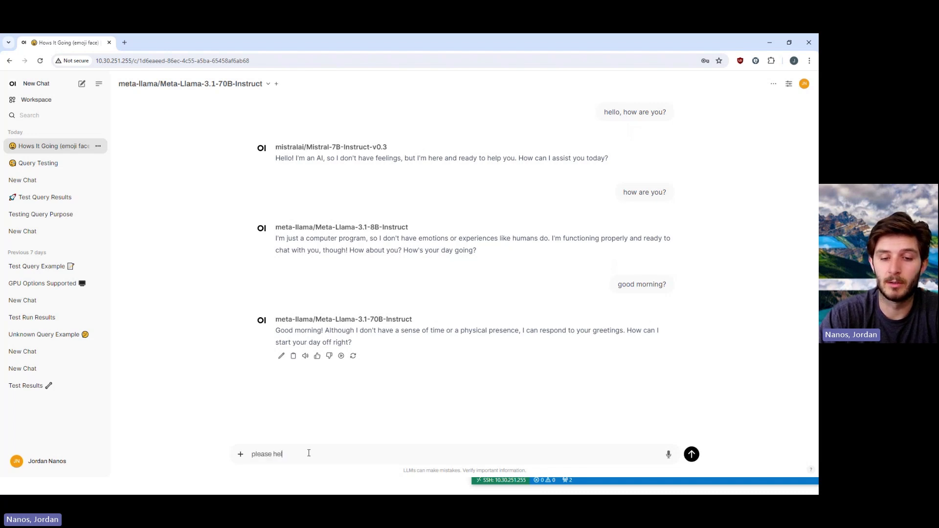
text(p me designa)
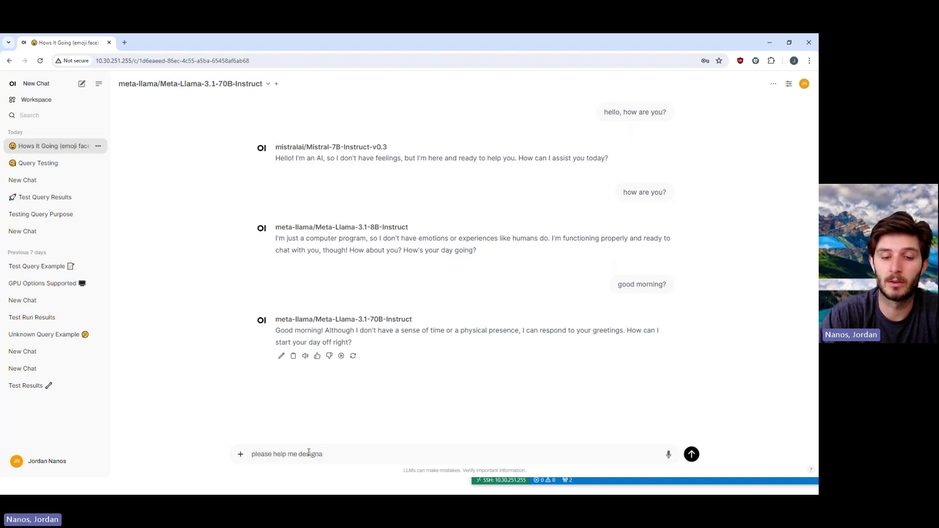
text( slogan for the loa)
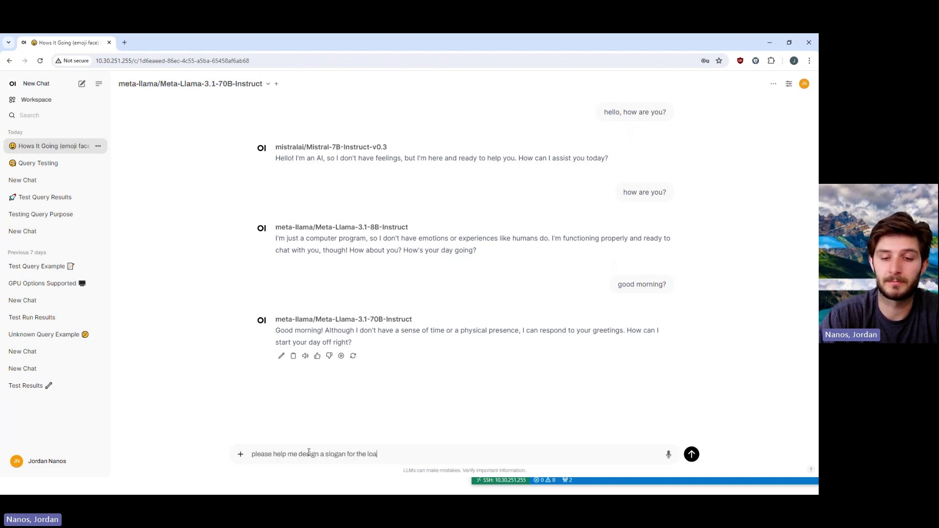
key(BackSpace)
key(BackSpace)
text(aunch of a top)
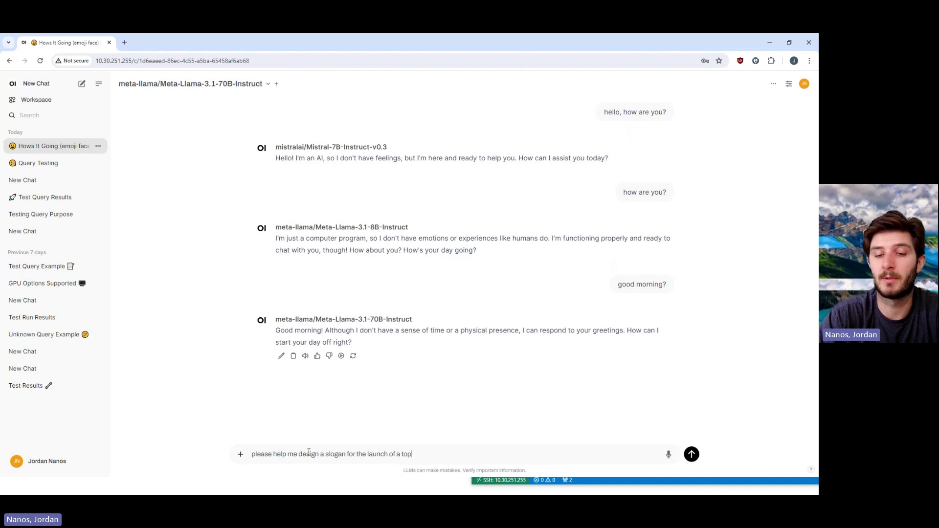
text( secret HPE )
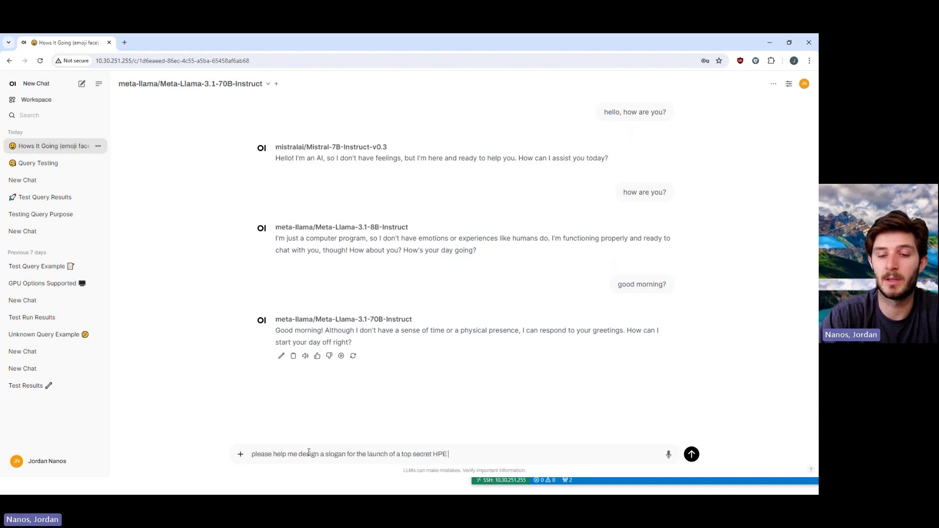
text(server: the DL384 Gen)
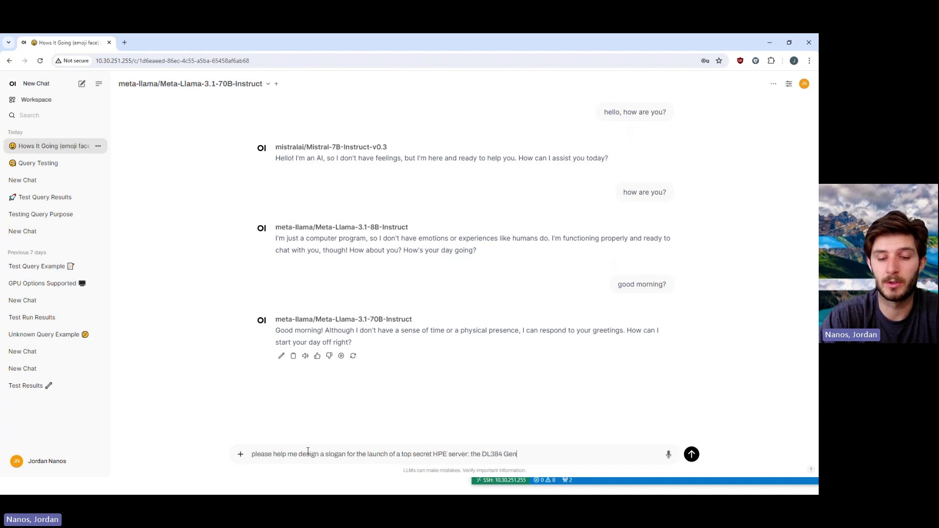
text(12. it features the NVIDIA GH200)
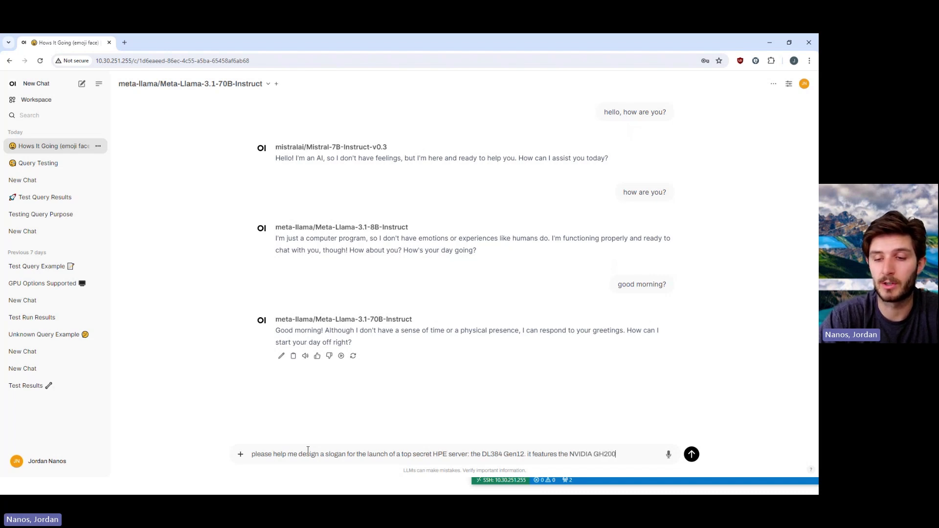
text( Grace Hopper)
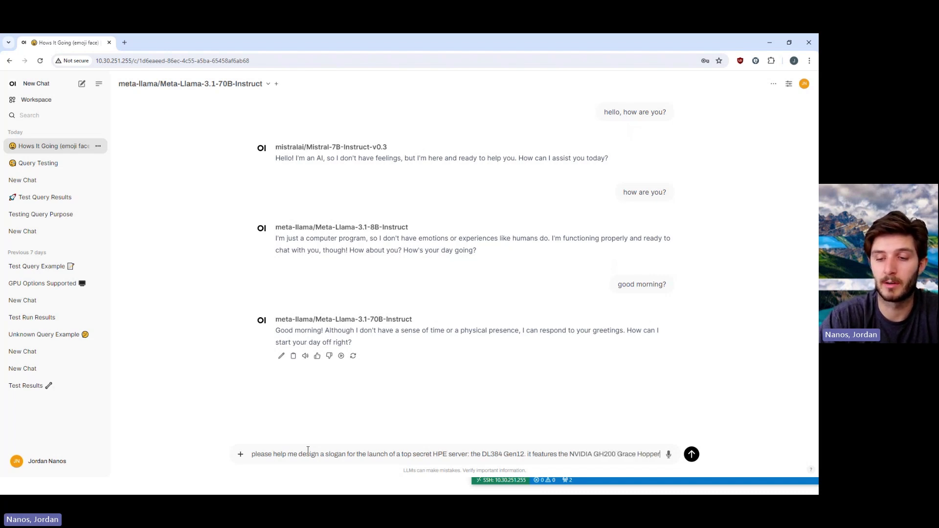
text( Superchip)
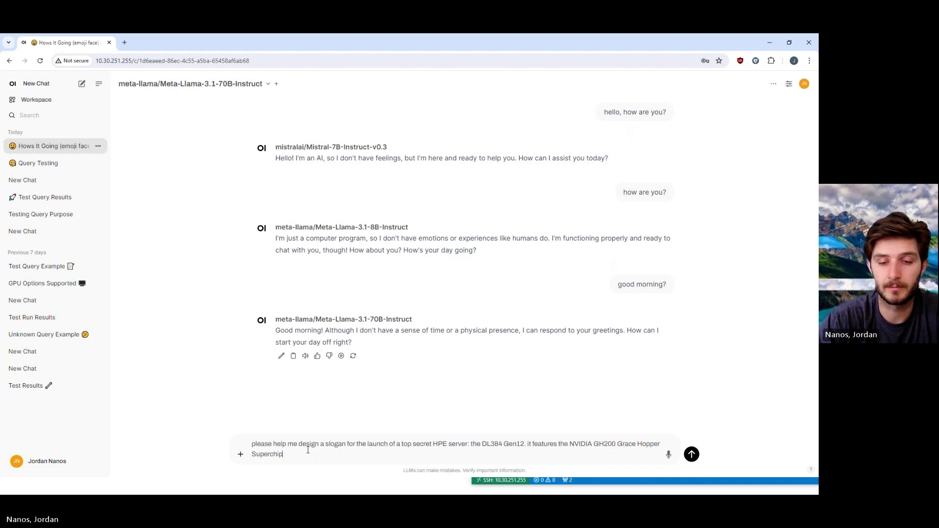
key(Return)
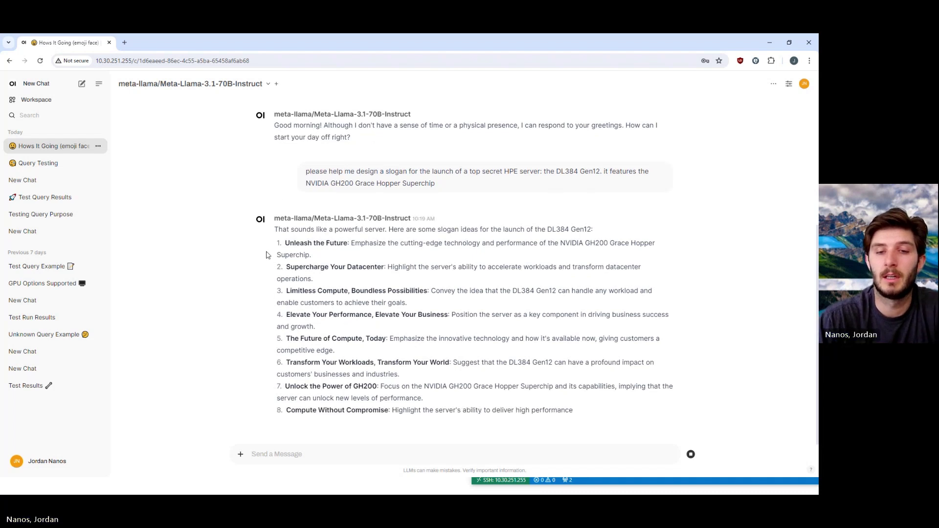
- Switch to Meta-Llama-3.1-8B-Instruct and send 'more slogans'
click(222, 85)
scroll(181, 189, down, 2)
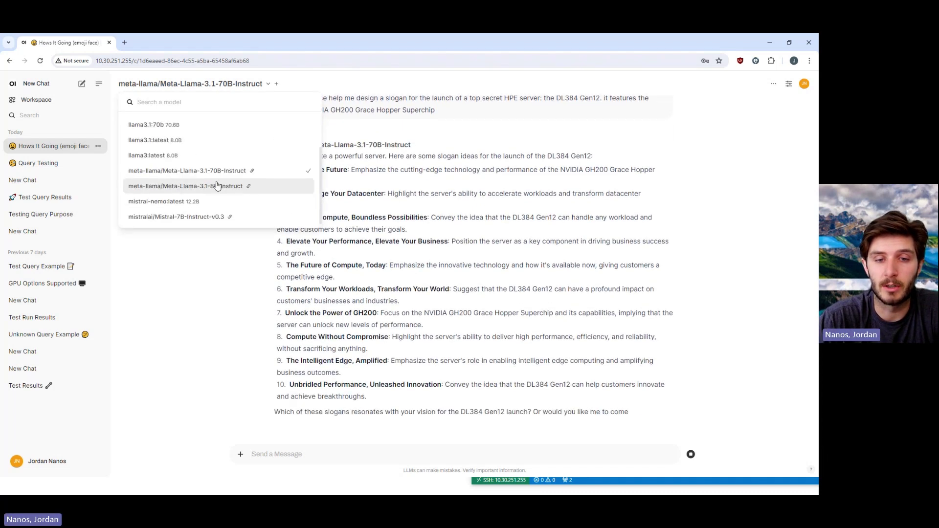
click(199, 189)
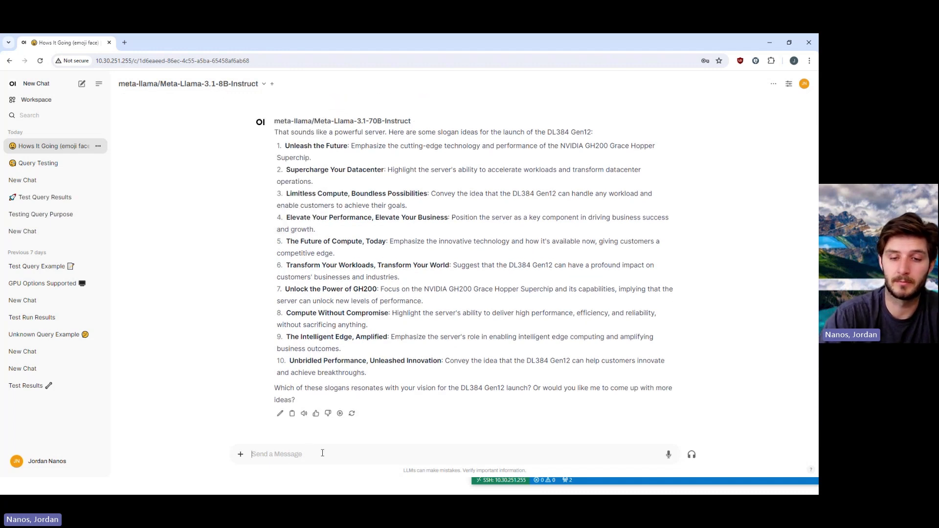
text(more sloga)
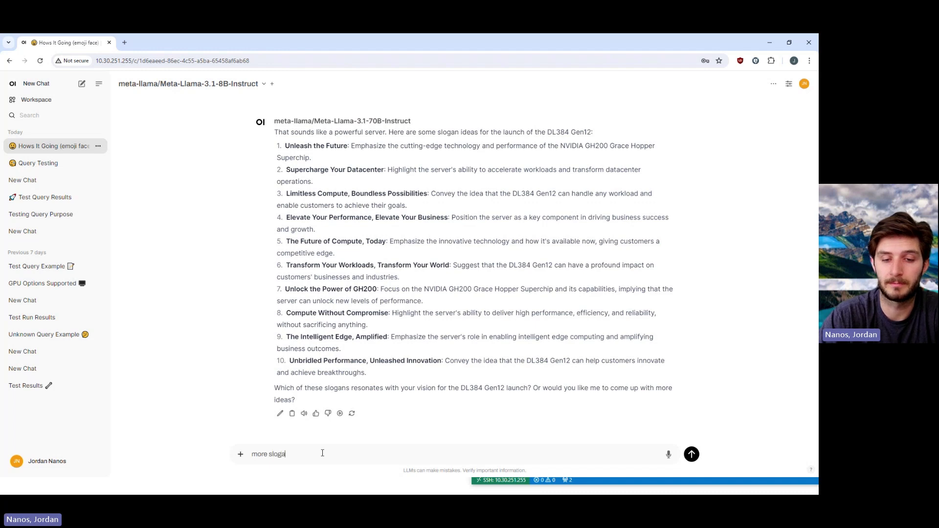
text(ns)
key(Return)
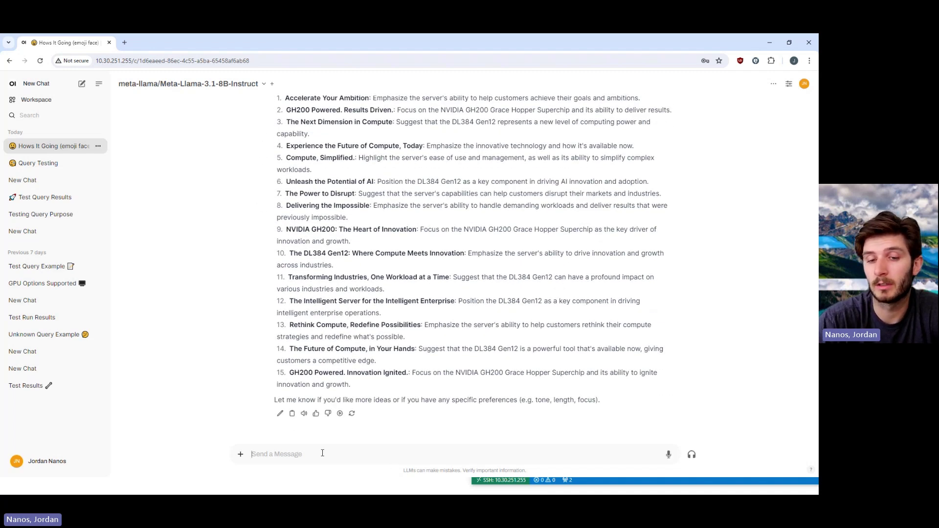
- Switch to gemma2:9b and send it a follow-up asking for more slogans
click(186, 86)
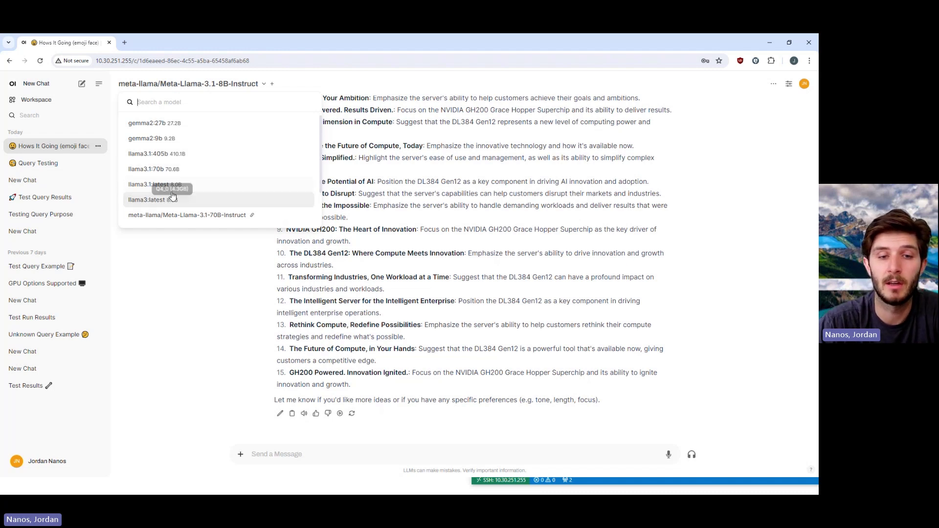
scroll(171, 197, down, 1)
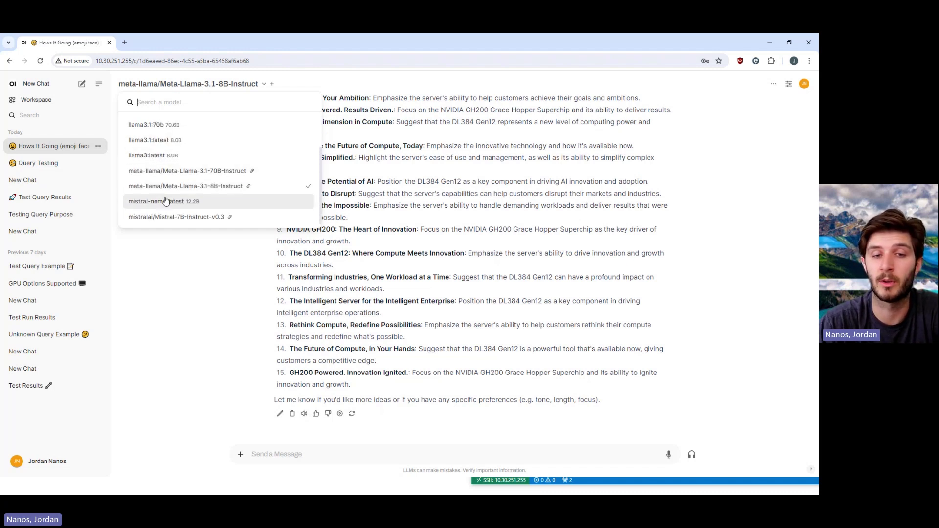
scroll(165, 200, up, 1)
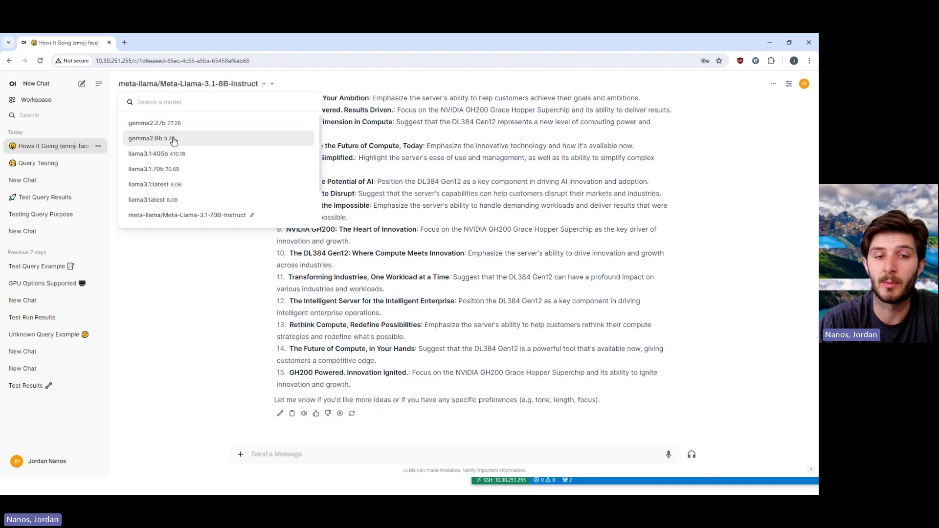
click(173, 141)
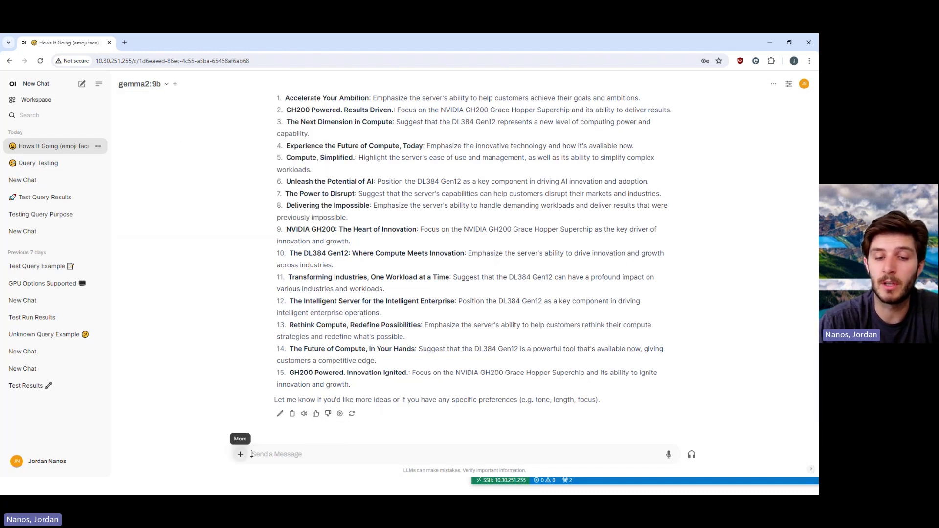
text(tes)
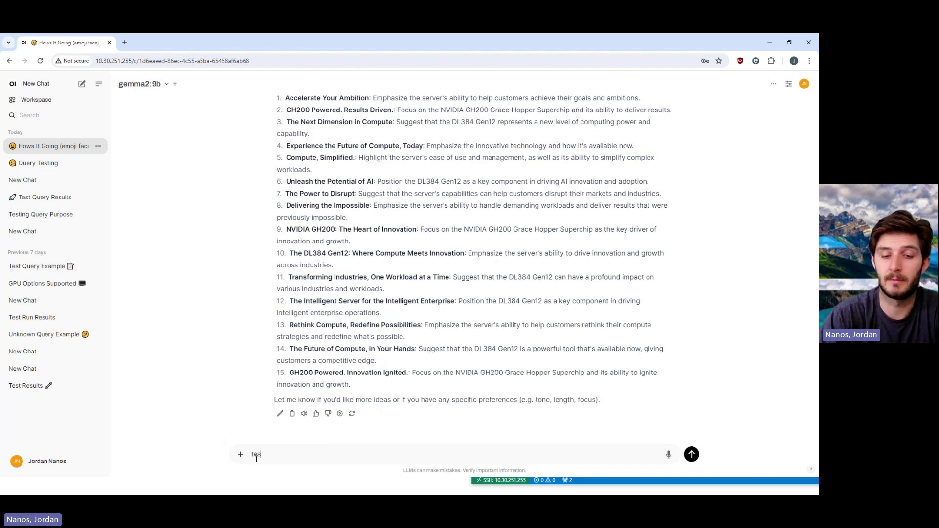
key(Return)
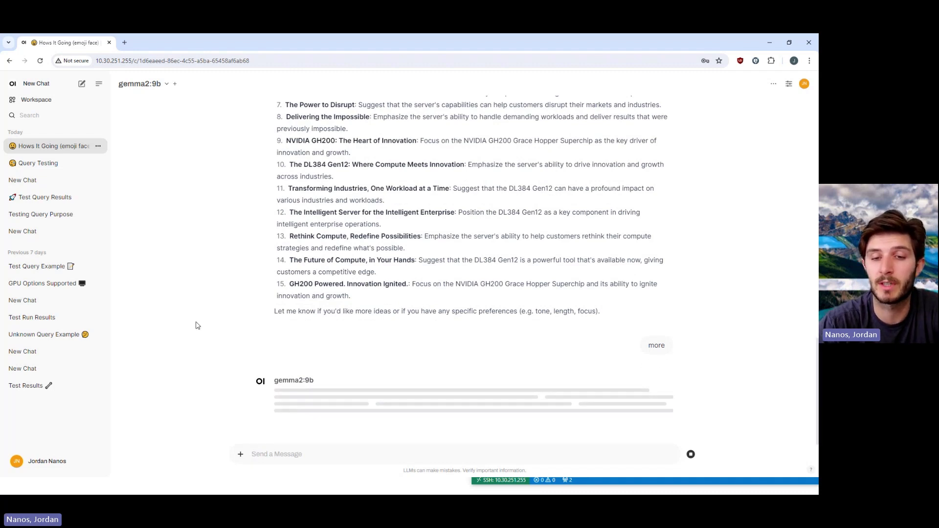
- Highlight the ollama_llama_server process on GPU 0 in the VS Code nvidia-smi terminal
key(alt+Tab)
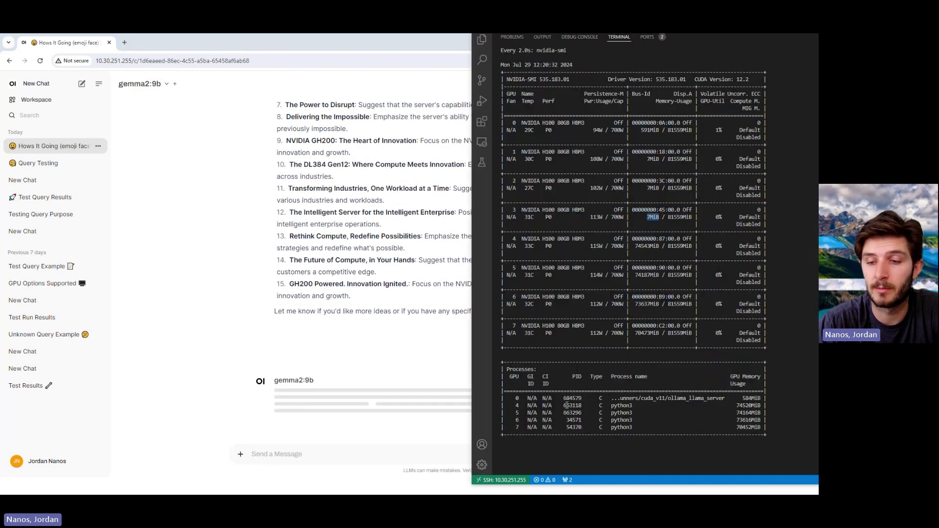
triple_click(648, 398)
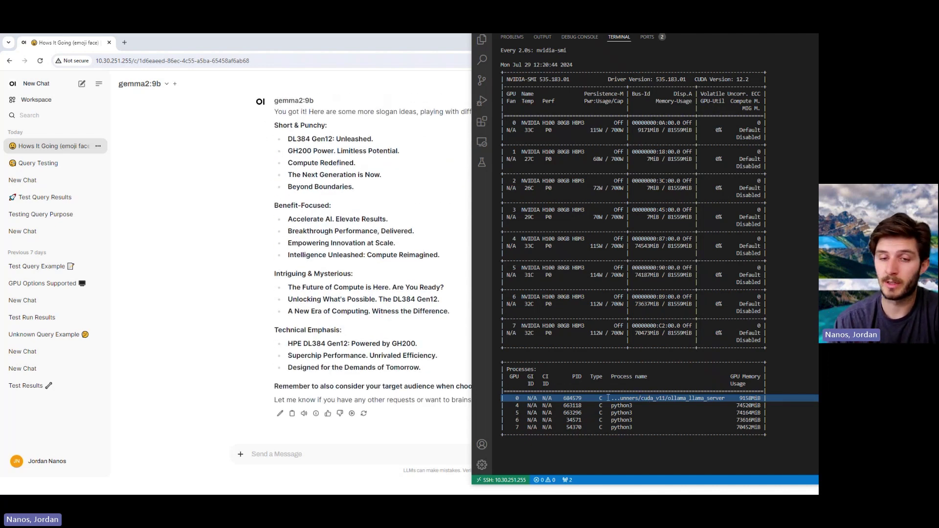
- Switch the chat model to gemma2:27b
click(222, 318)
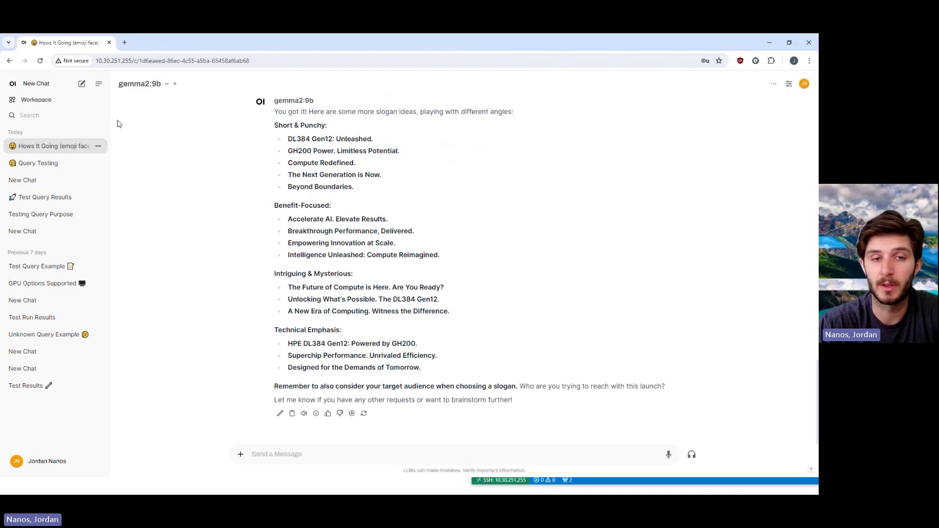
click(154, 85)
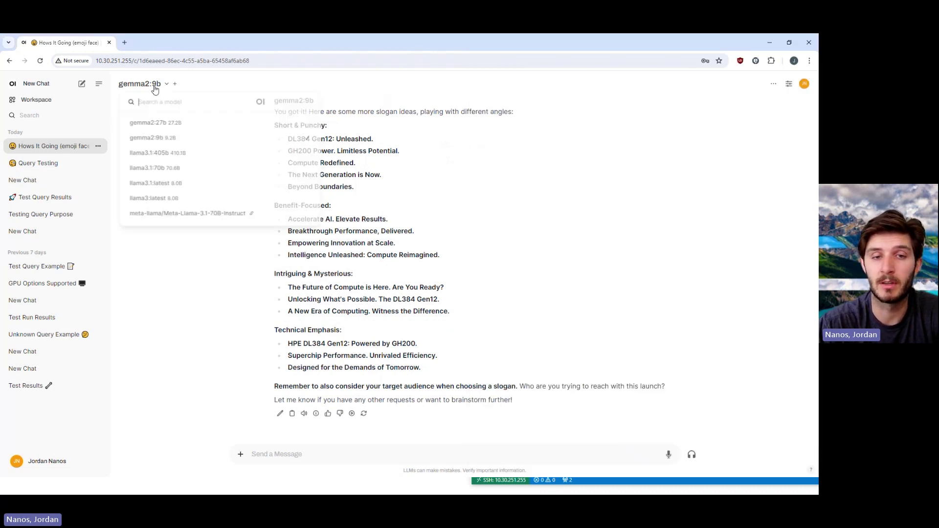
click(167, 128)
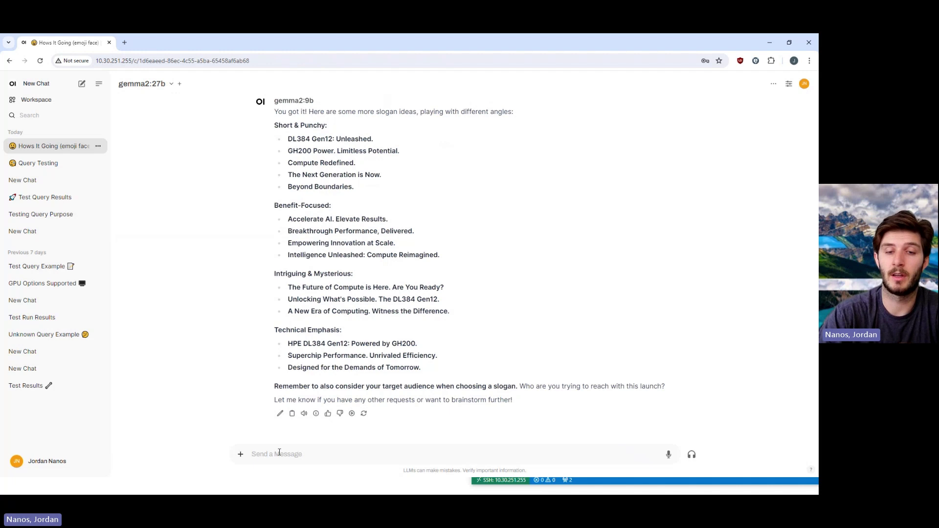
- Send 'write a blog post using the following slogan:' with 'GH200 Powered. Innovation Ignited.' pasted in
text(write a blog post using the b)
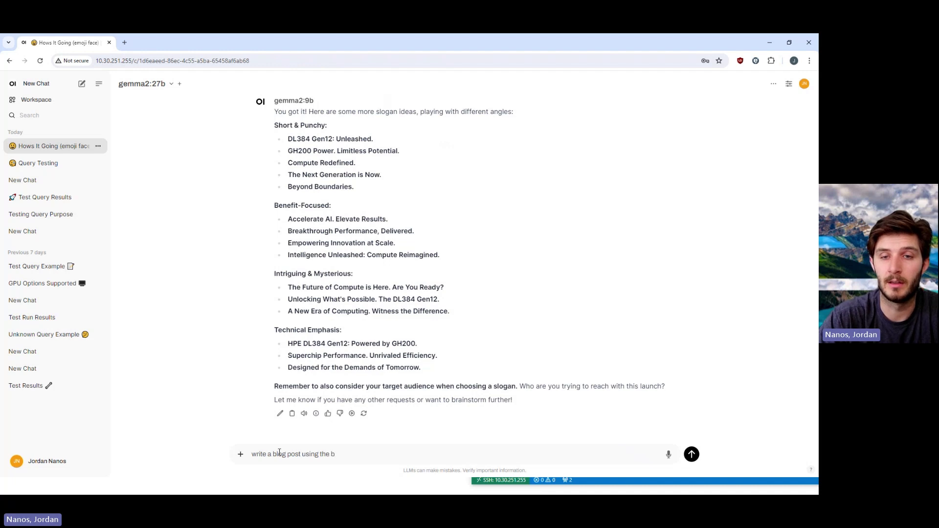
key(BackSpace)
scroll(433, 266, up, 5)
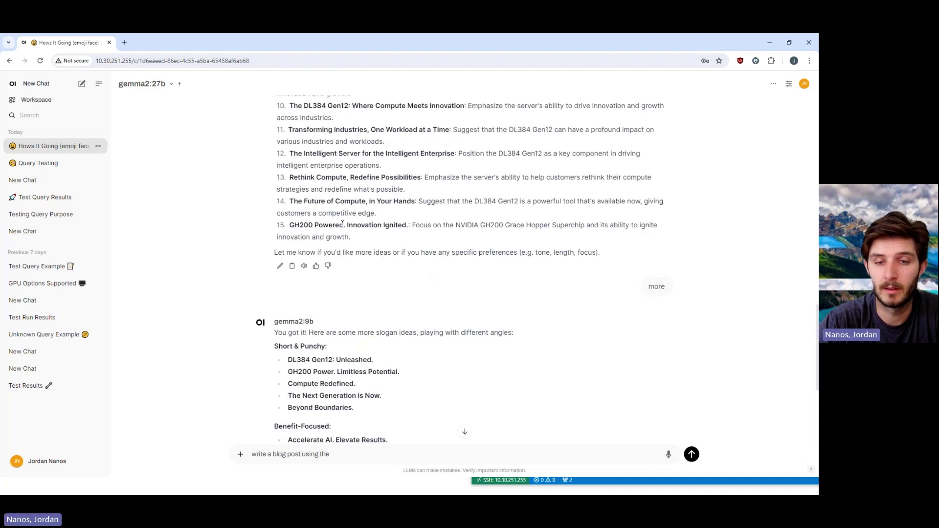
drag(286, 225, 358, 243)
key(ctrl+c)
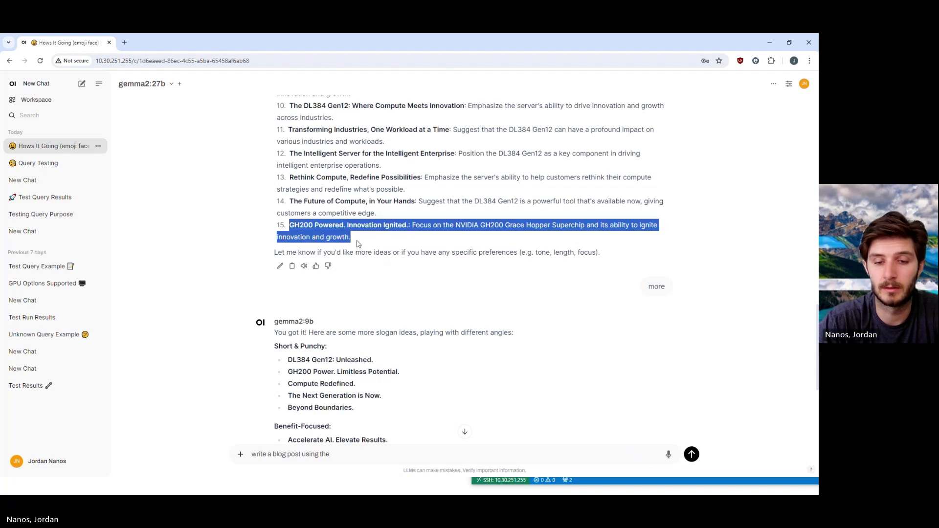
click(344, 455)
text(following slogan:)
key(ctrl+v)
key(Return)
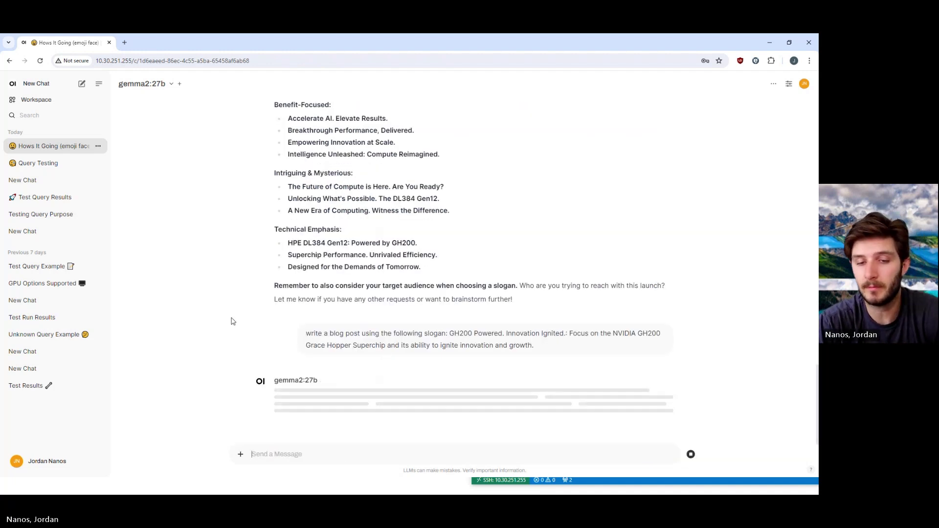
key(alt+Tab)
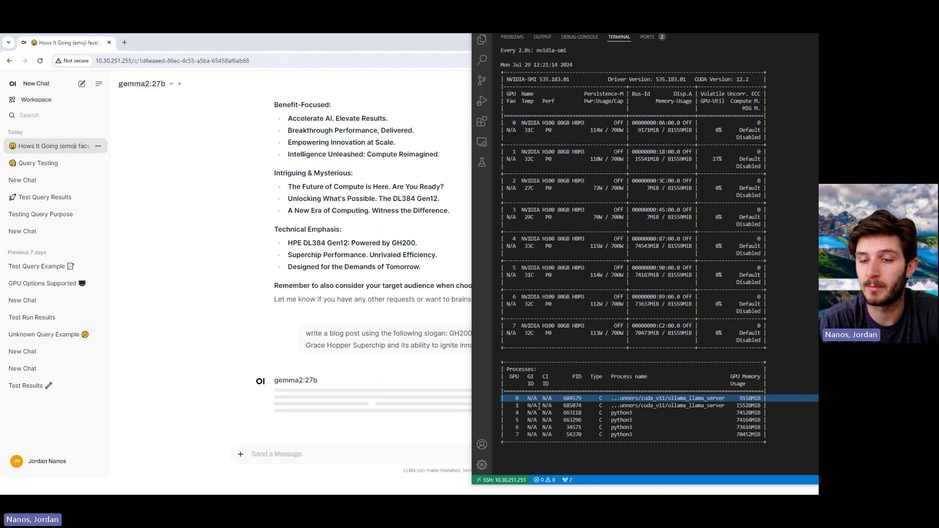
- Check GPU 1's memory use in nvidia-smi while gemma2:27b finishes the GH200 blog post
drag(526, 407, 520, 408)
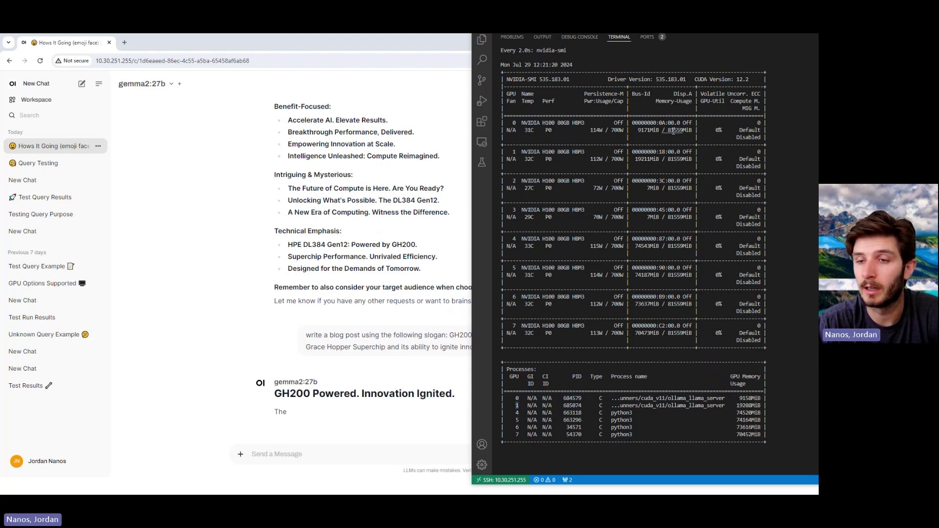
double_click(644, 159)
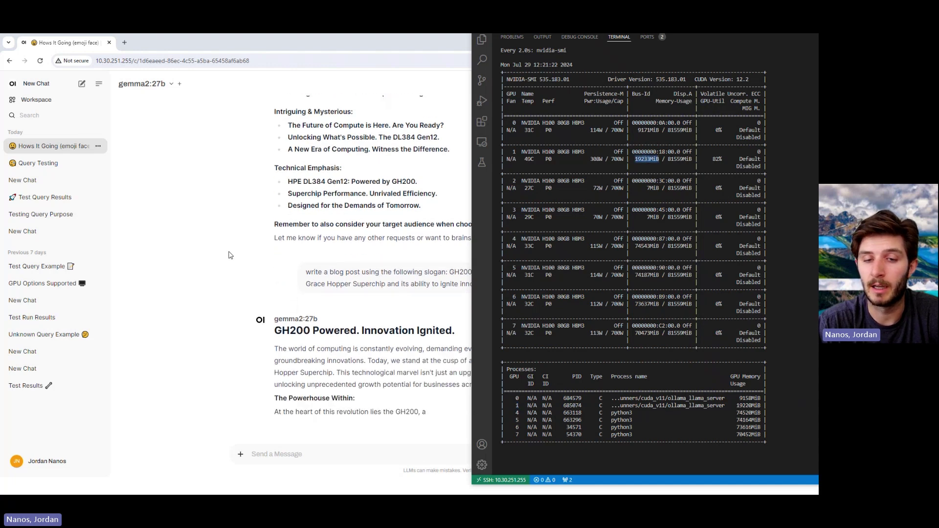
click(198, 254)
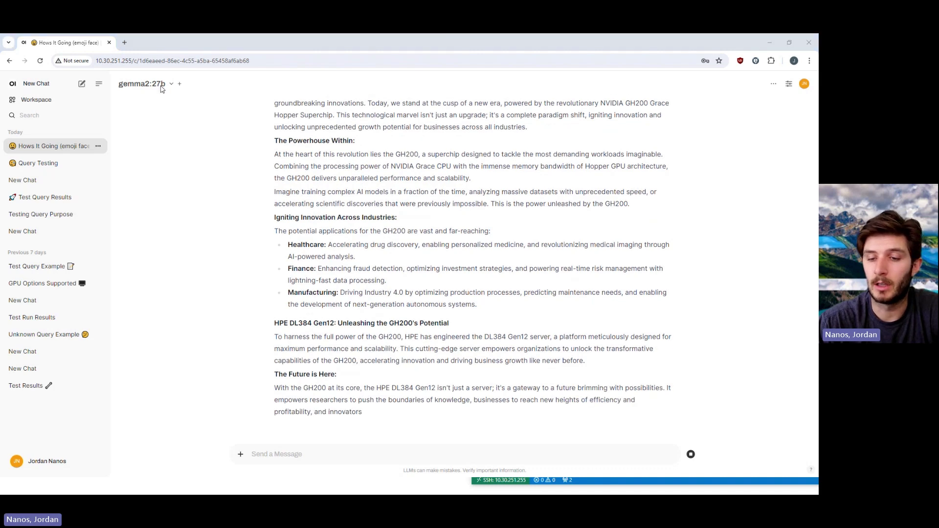
key(alt+Tab)
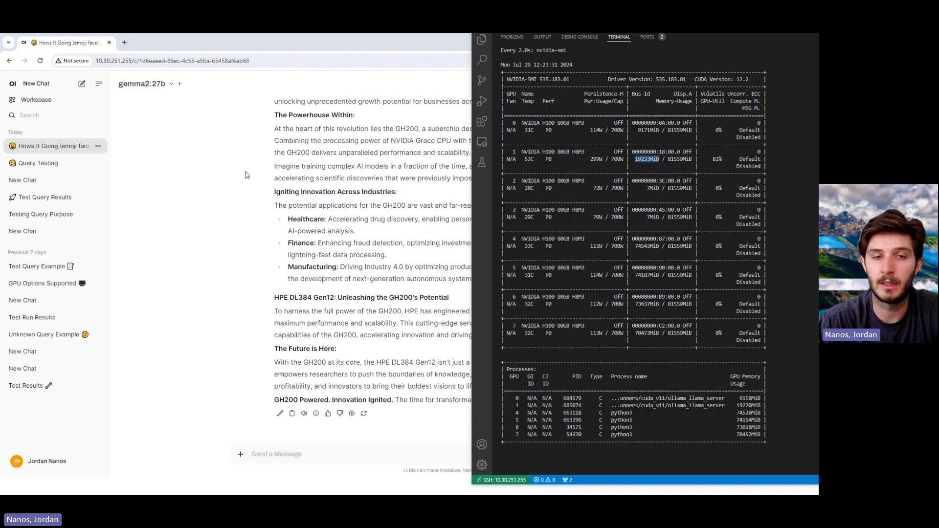
- Switch to mistral-nemo:latest and attach the HPE ProLiant Compute DL384 Gen12 PDF
click(146, 84)
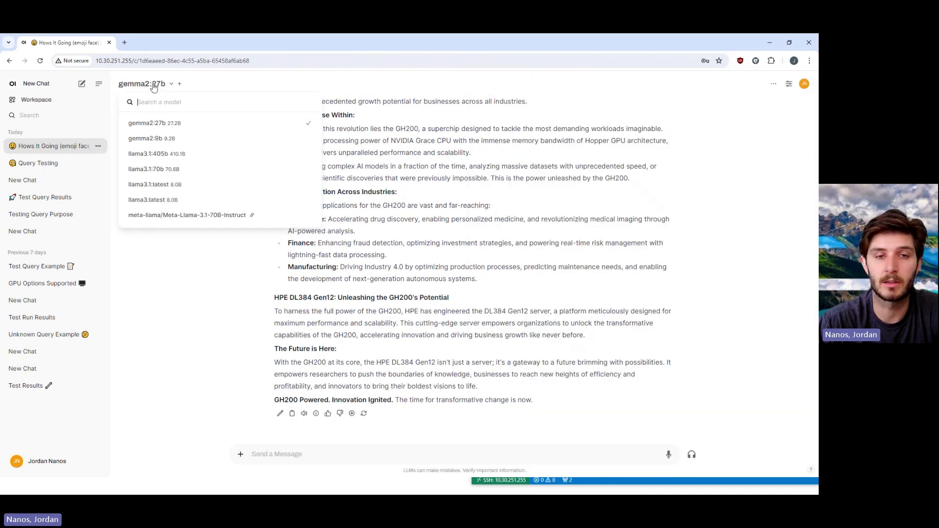
scroll(179, 196, down, 2)
click(189, 202)
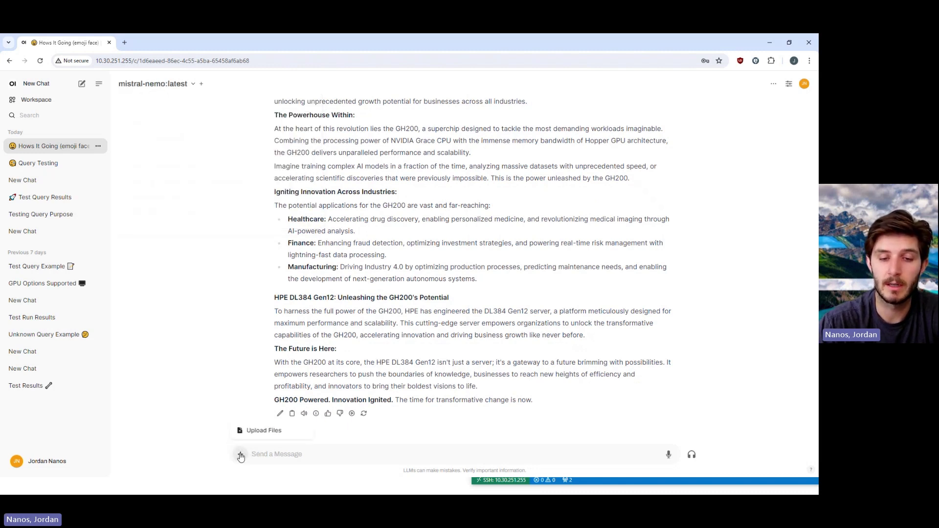
click(251, 433)
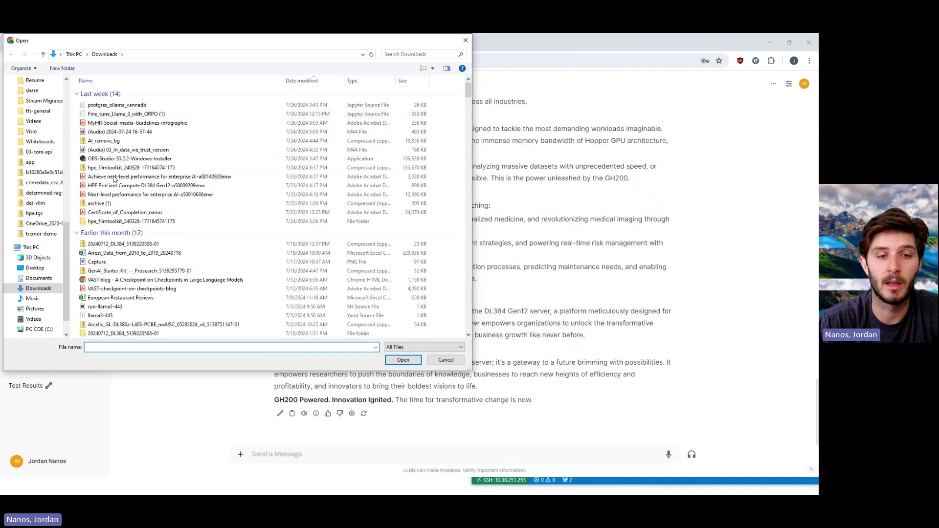
click(117, 186)
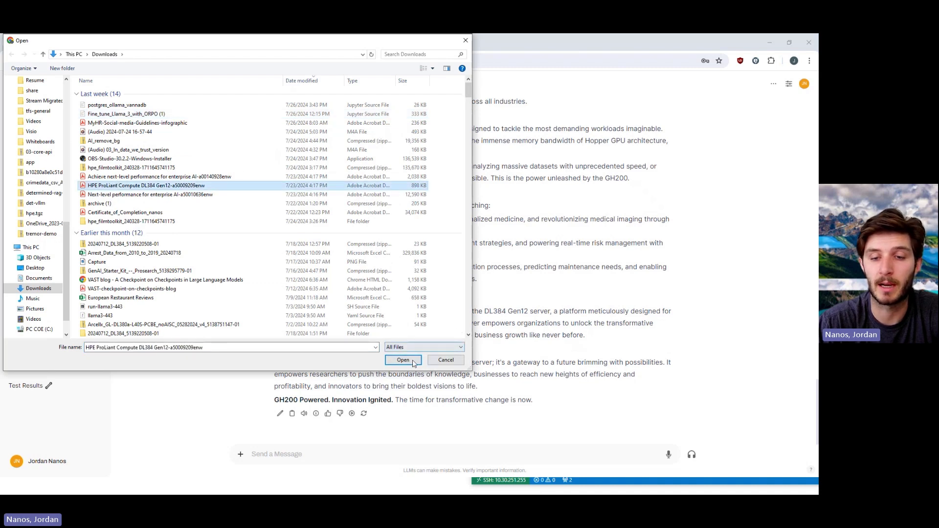
click(404, 360)
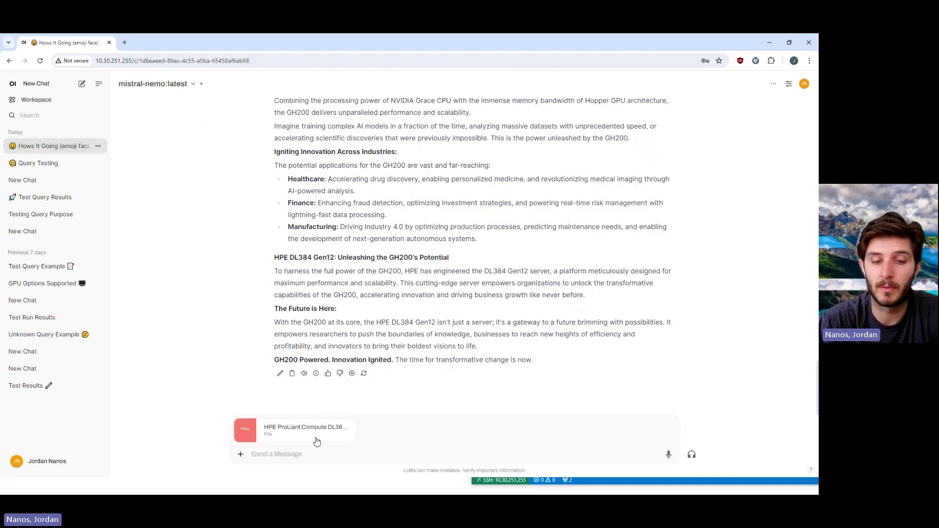
- Send 'rewrite the blogpost using information about power consumption of the server' to mistral-nemo
text(rewrite)
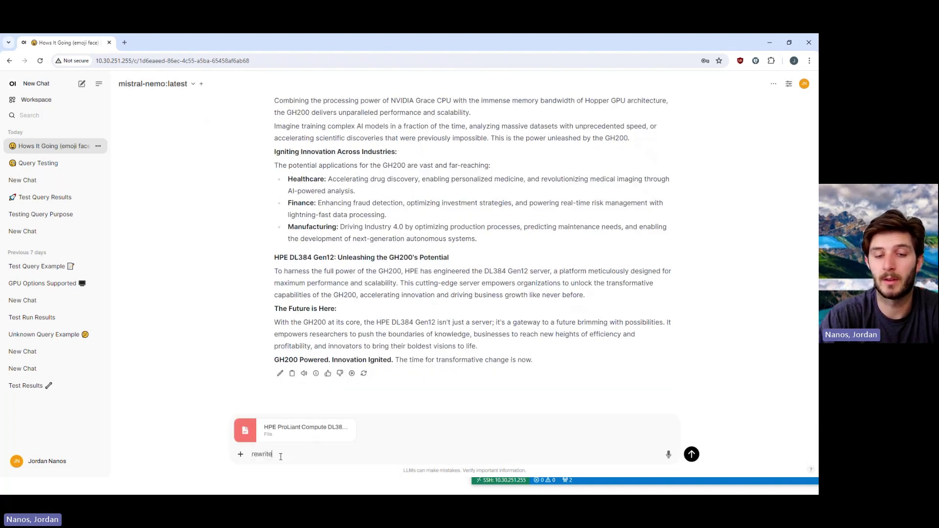
text( the blogpo)
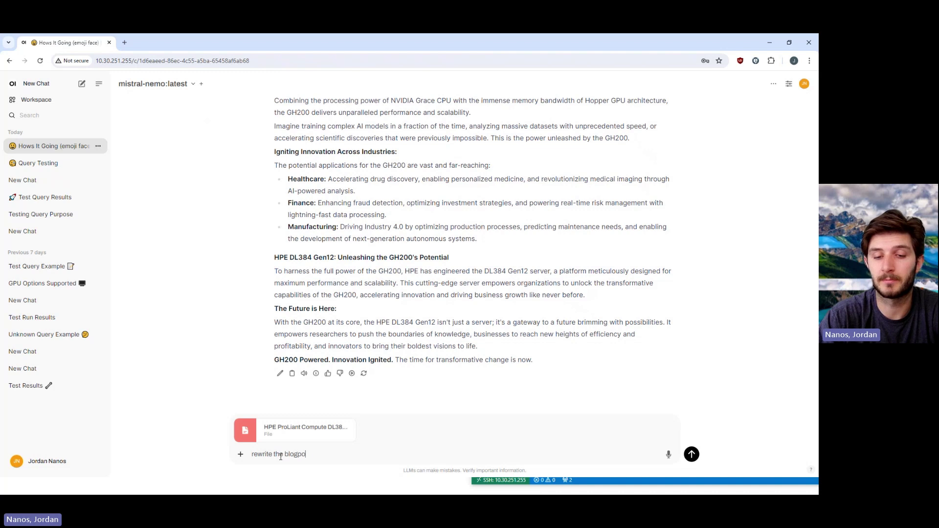
text(st using )
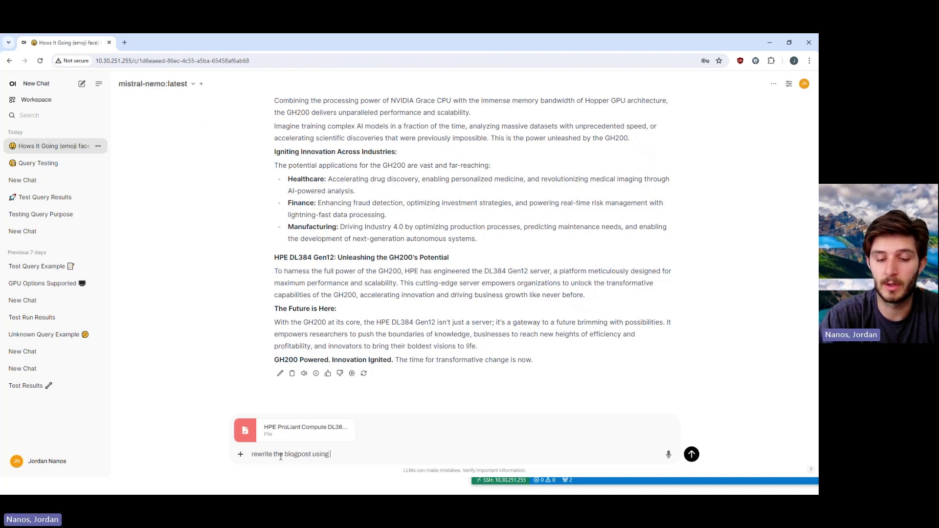
text(information)
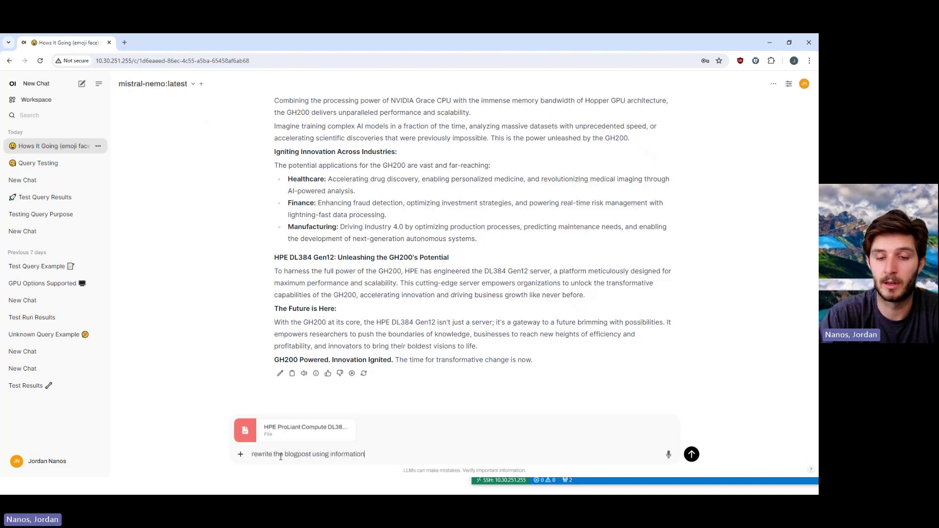
text( about power cons)
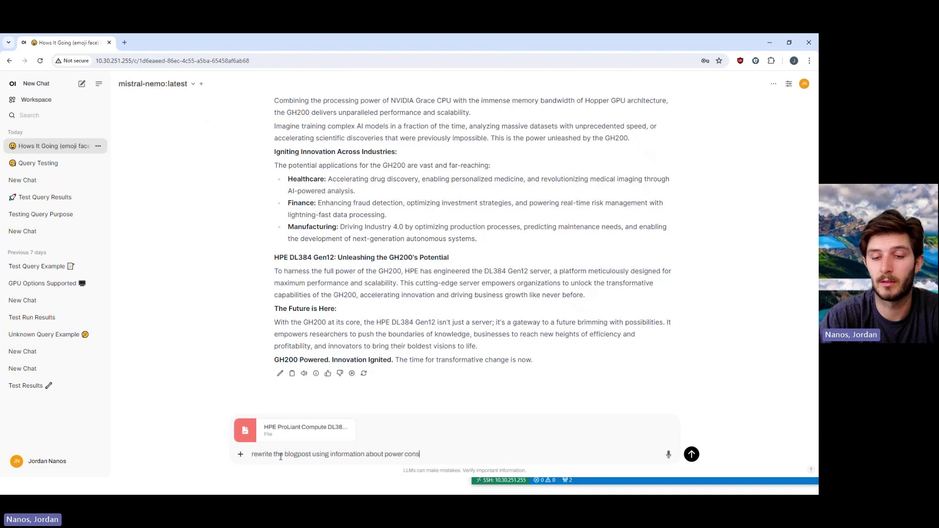
text(umption)
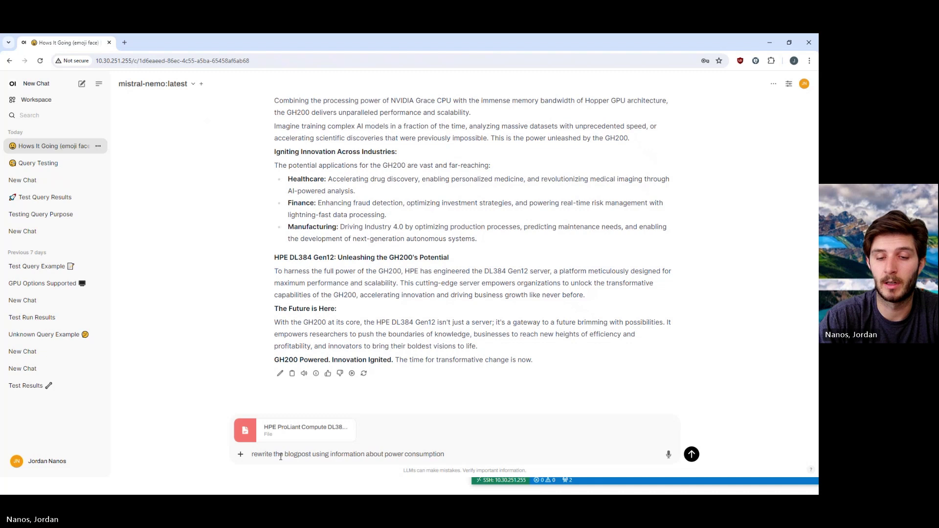
text( of the )
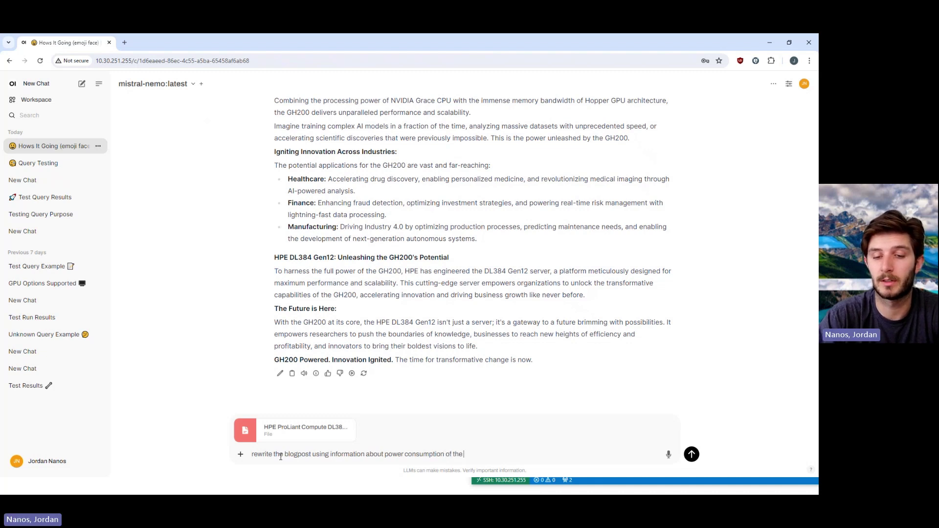
text(server)
key(Return)
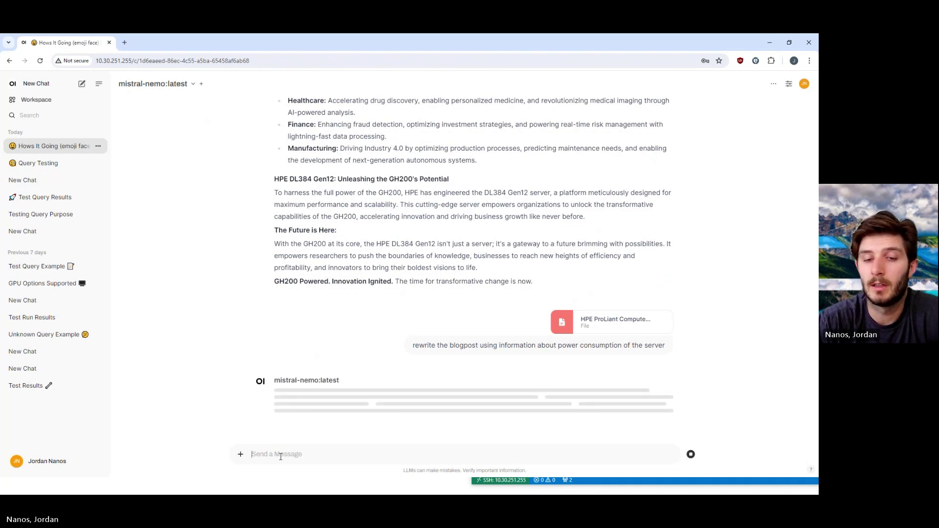
- Glance at the nvidia-smi GPU loads, then return as mistral-nemo completes its power-efficiency rewrite
key(alt+Tab)
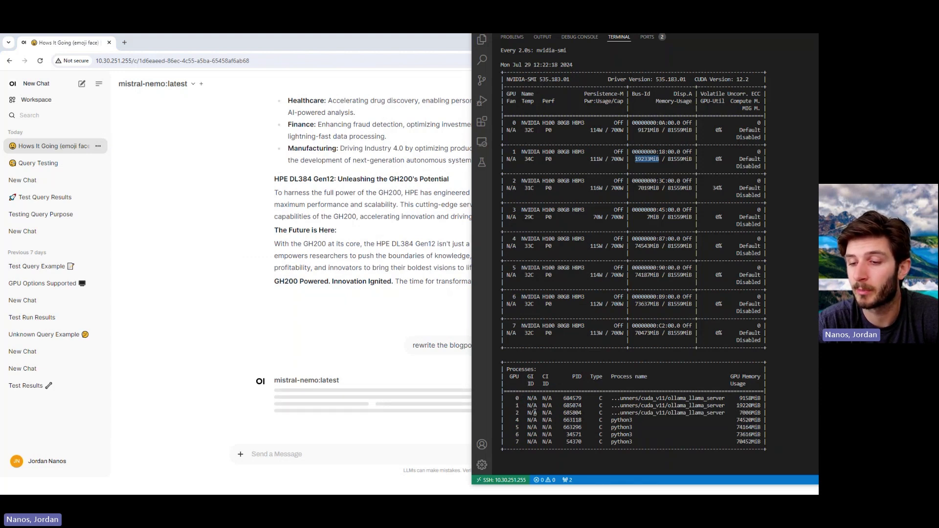
click(203, 326)
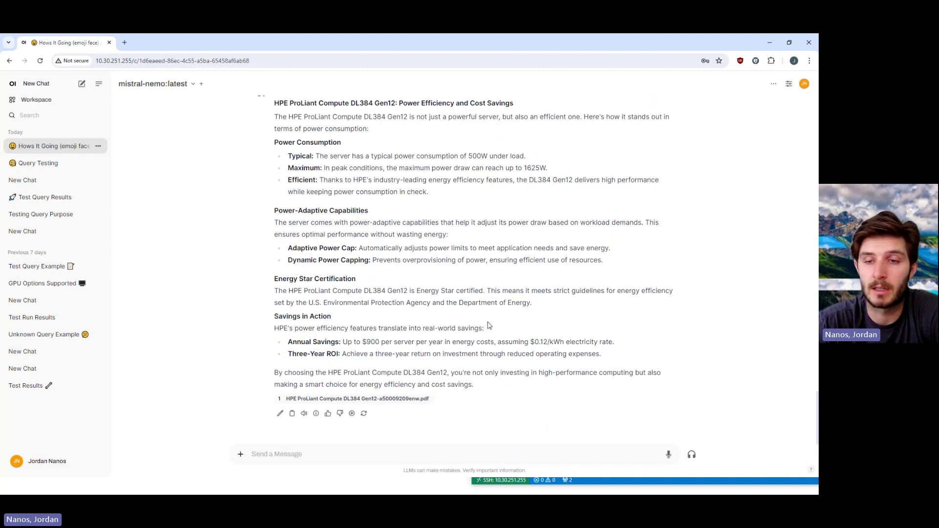
scroll(488, 325, up, 2)
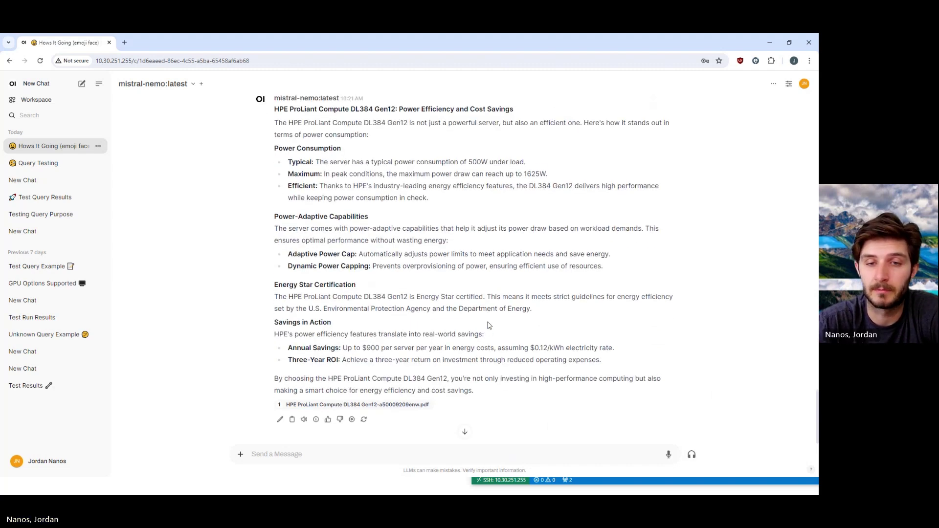
drag(274, 226, 334, 243)
double_click(339, 251)
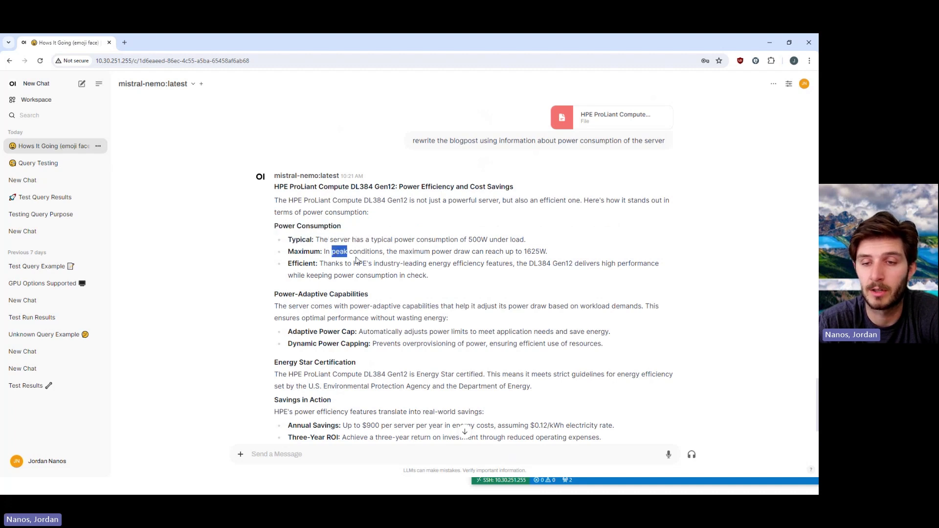
double_click(530, 251)
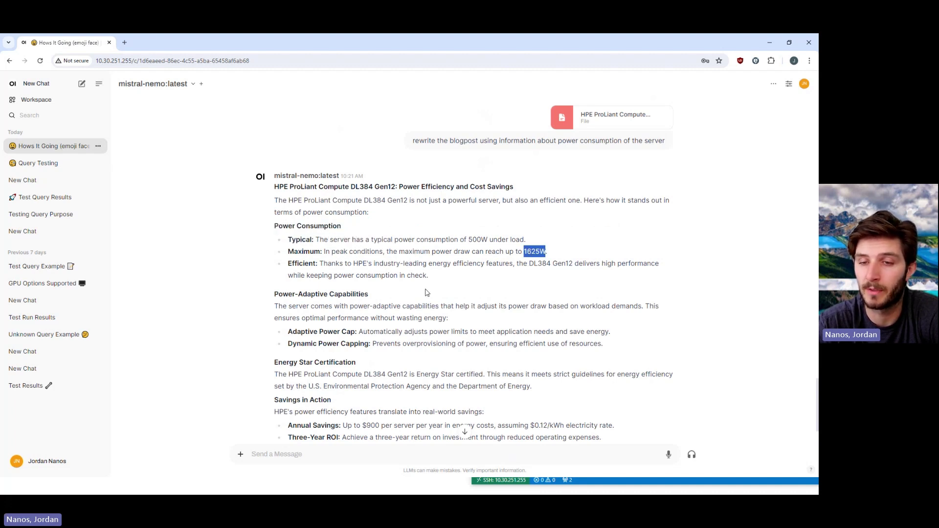
scroll(451, 305, down, 3)
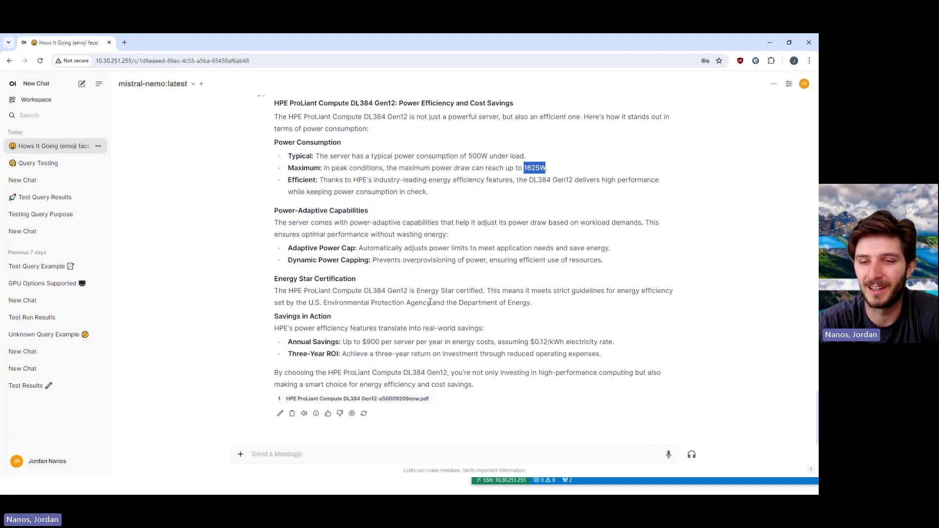
scroll(449, 310, up, 1)
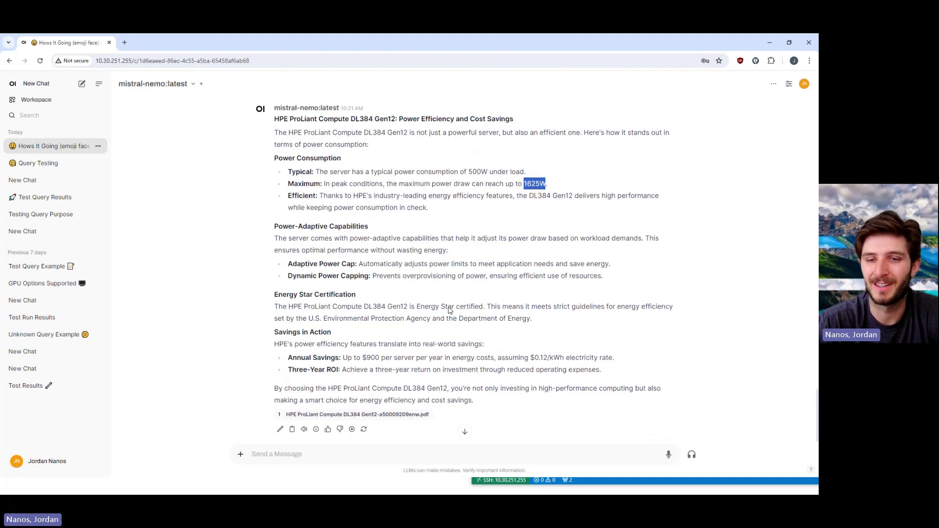
scroll(450, 311, down, 1)
scroll(450, 310, up, 2)
scroll(450, 310, down, 2)
key(super+Tab)
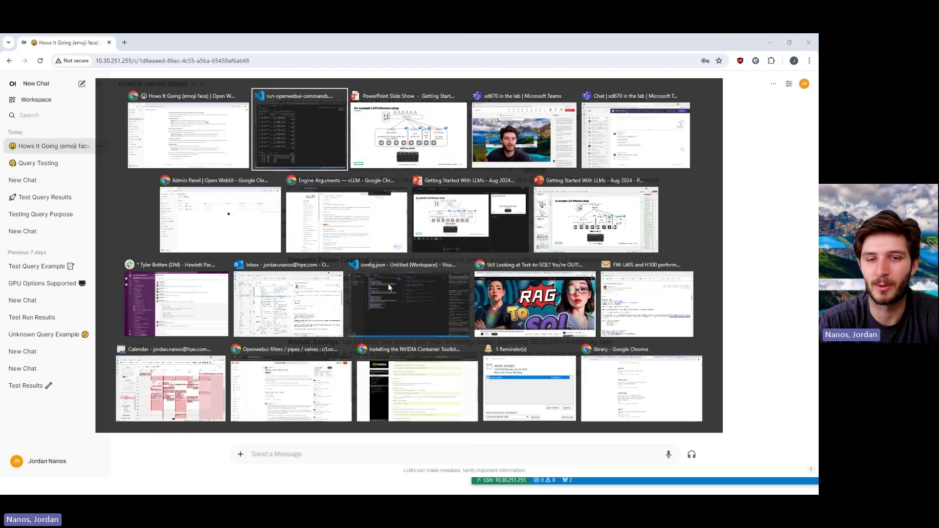
click(389, 286)
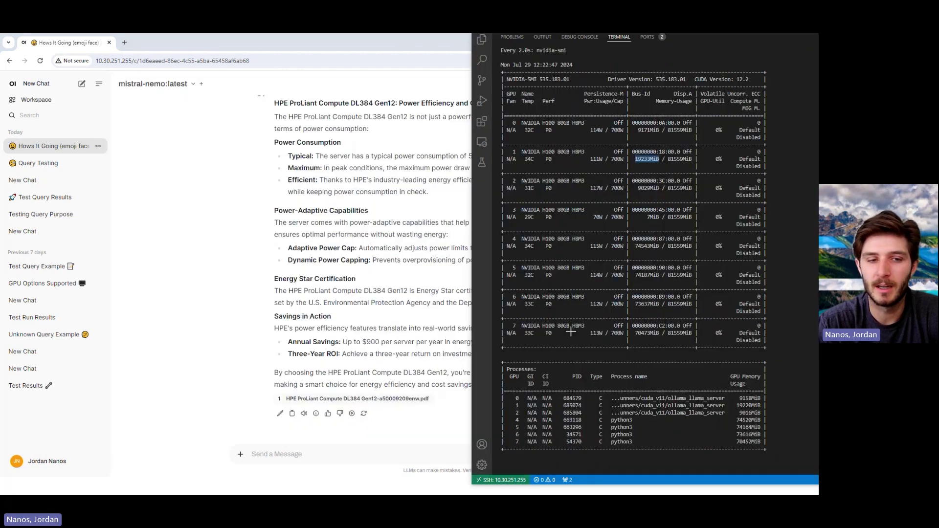
key(super+Tab)
- Start a new chat in the browser using the mistral-nemo:latest model
click(218, 168)
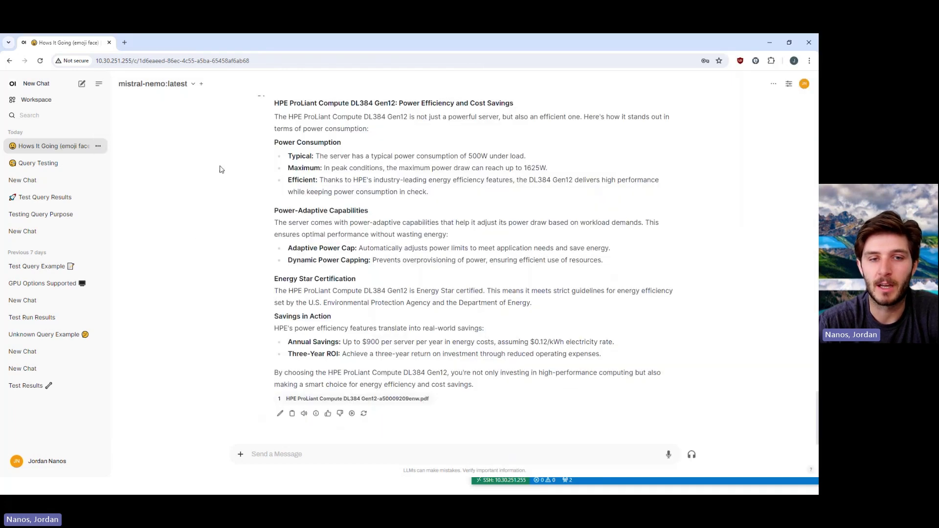
click(82, 84)
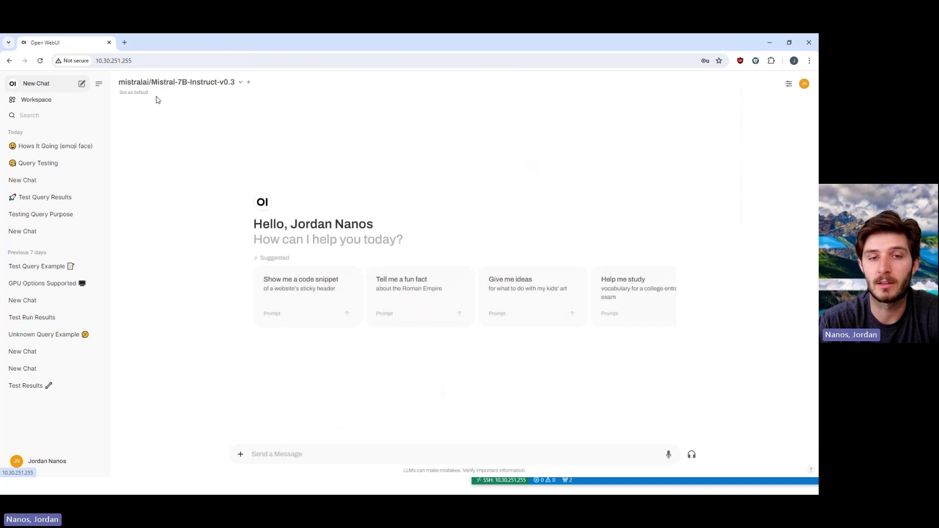
click(191, 82)
scroll(193, 176, down, 2)
scroll(194, 177, up, 2)
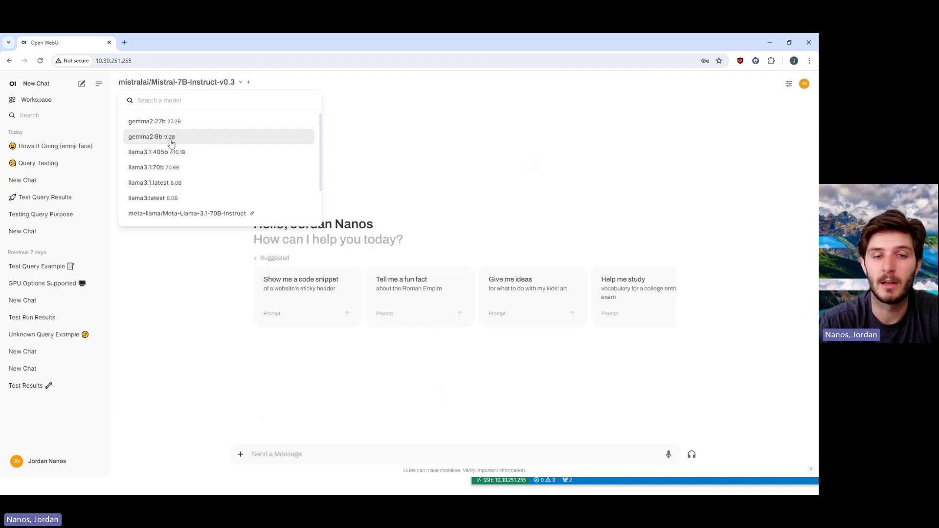
scroll(160, 180, down, 3)
click(155, 205)
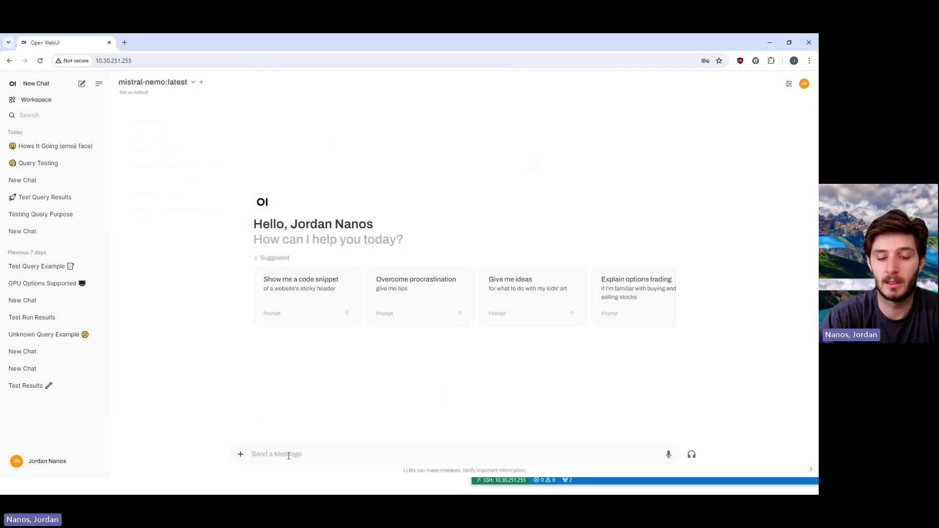
- Type the question 'explain which emojis you know about?' into the message box
text(explain what)
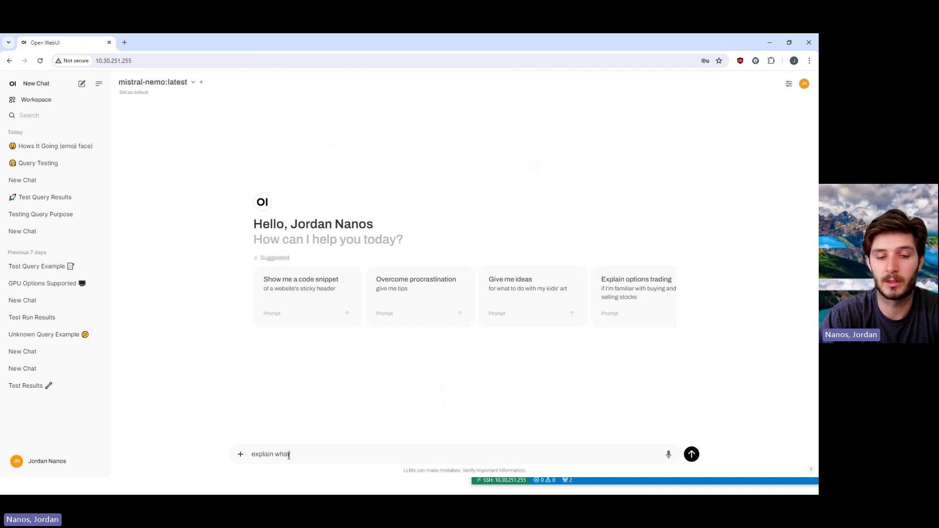
key(BackSpace)
key(BackSpace)
text(ich emojis)
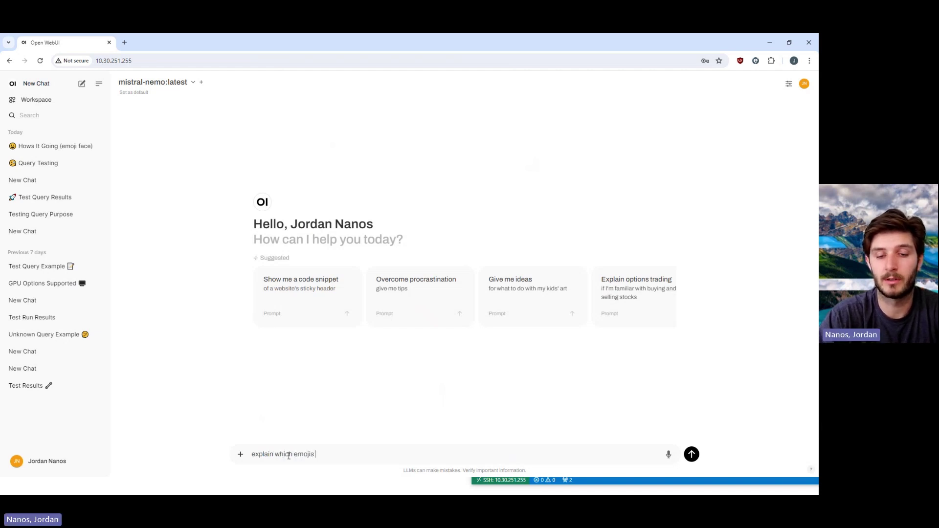
text( you know about?)
- Send the emoji question to mistral-nemo:latest
key(Return)
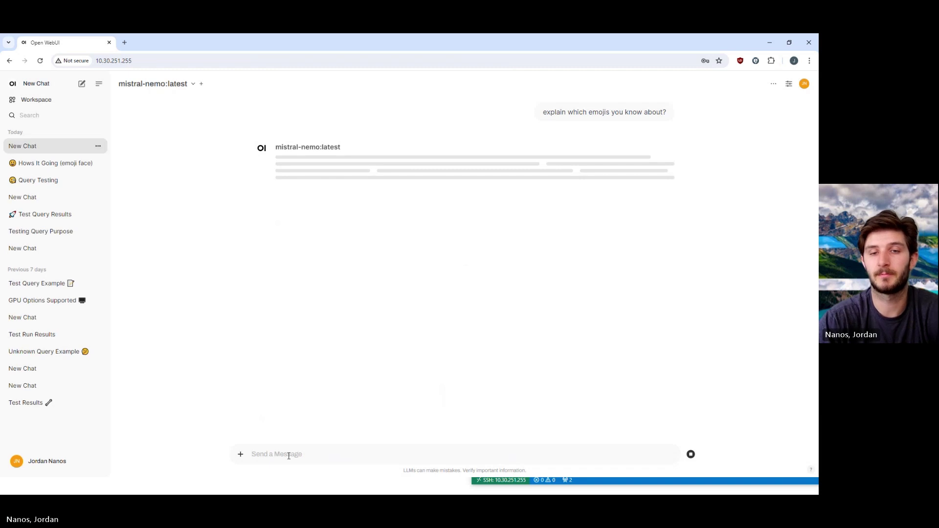